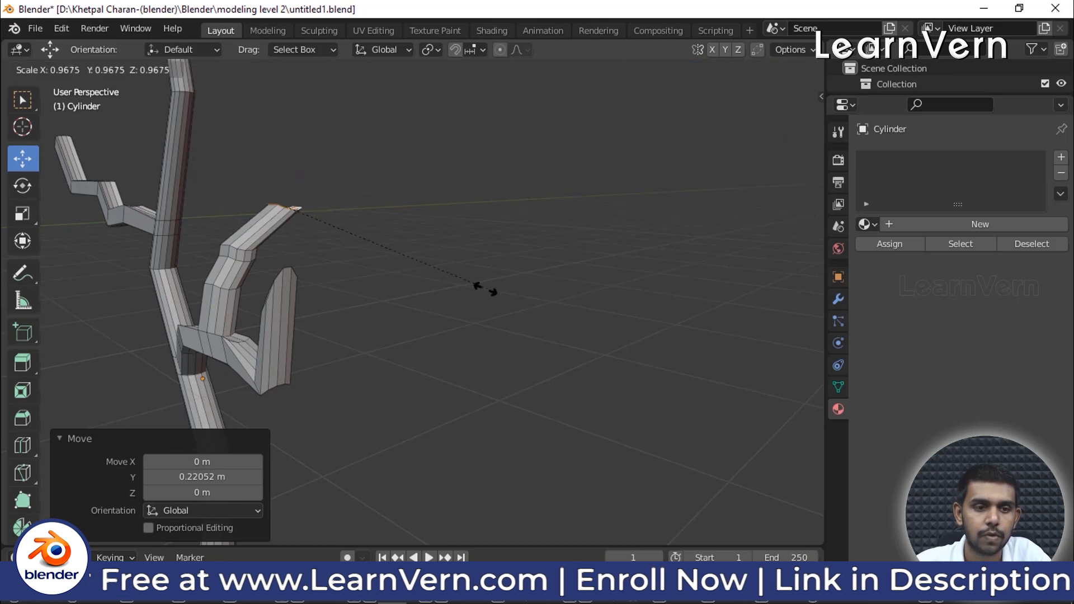
- Scale the side branch's end face to 0.677 and shrink its middle edge loops to about half size, excluding the Z axis
{"action": "left_click", "coordinate": [424, 274]}
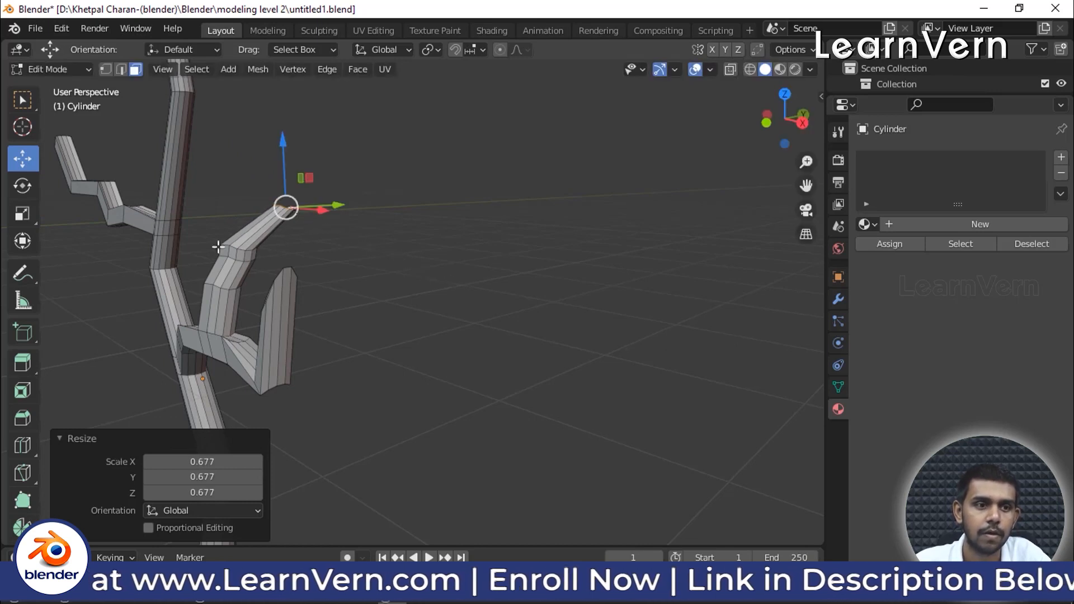
{"action": "left_click", "coordinate": [121, 69]}
{"action": "scroll", "coordinate": [187, 264], "scroll_direction": "up", "scroll_amount": 3}
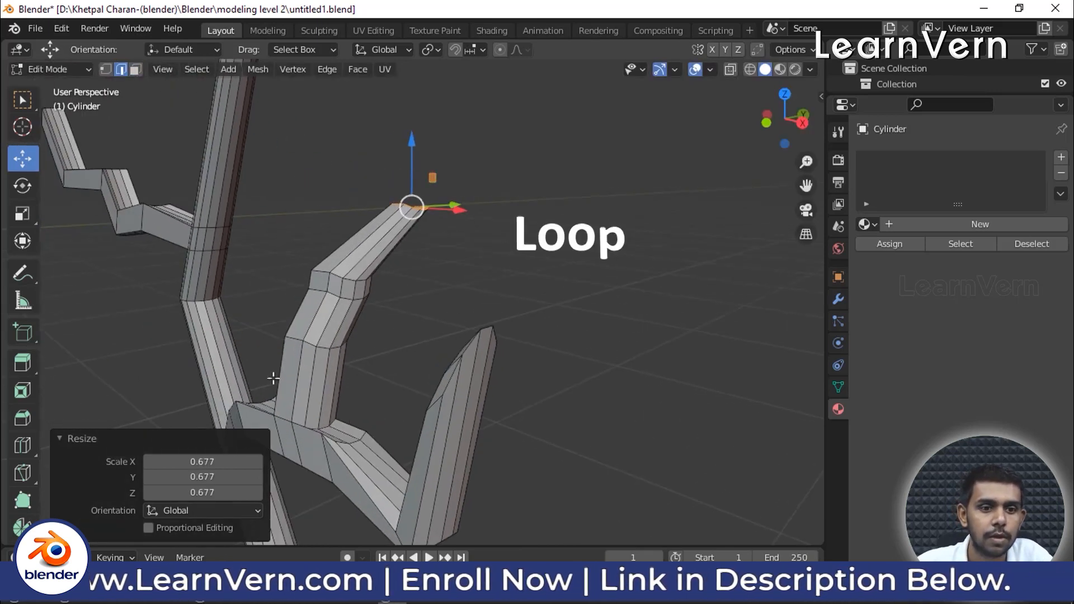
{"action": "left_click", "coordinate": [298, 335], "text": "alt"}
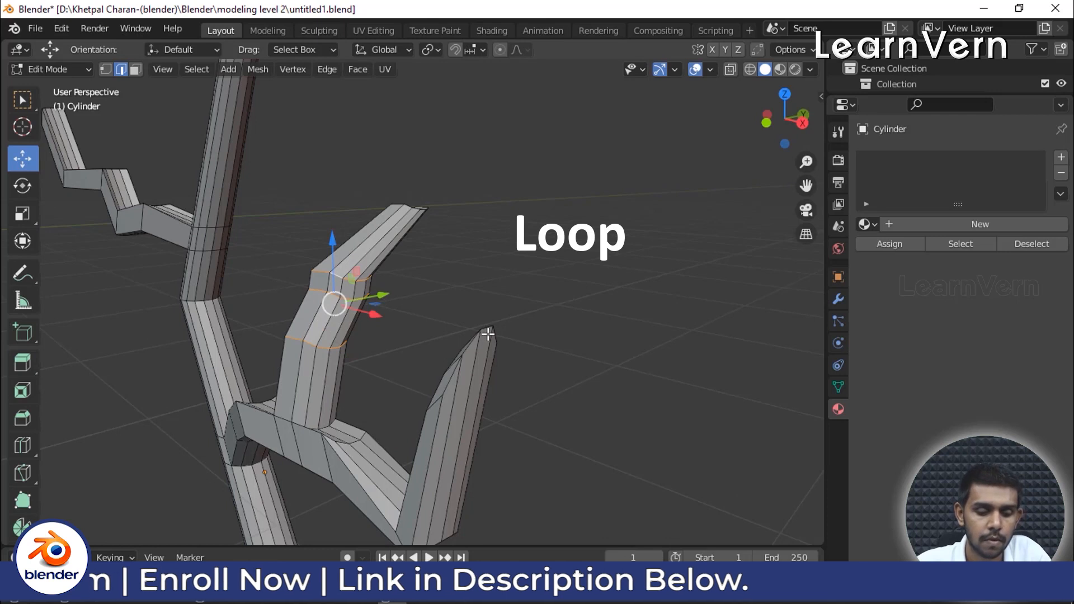
{"action": "key", "text": "s"}
{"action": "key", "text": "shift+z"}
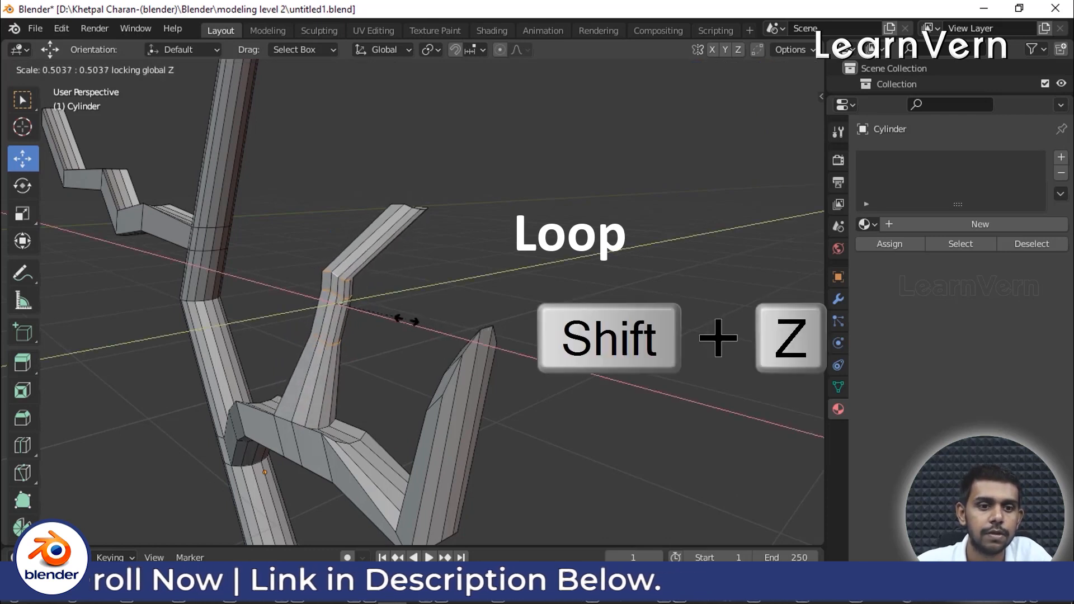
{"action": "left_click", "coordinate": [391, 312]}
- Move the selected edges at the side branch's tip along the X axis to even out the end
{"action": "key", "text": "KP_Decimal"}
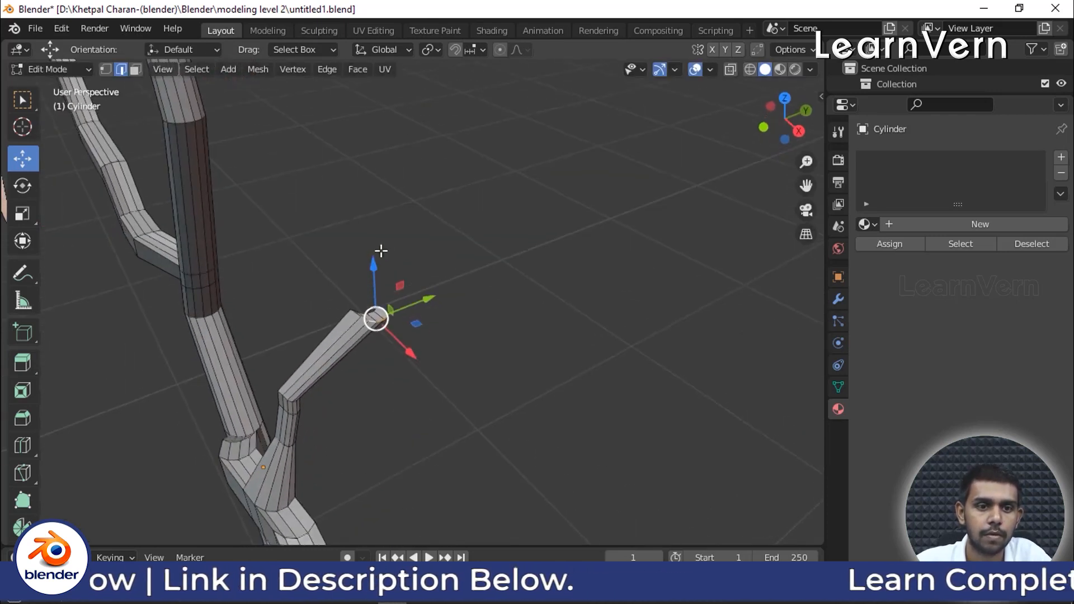
{"action": "scroll", "coordinate": [381, 251], "scroll_direction": "up", "scroll_amount": 4}
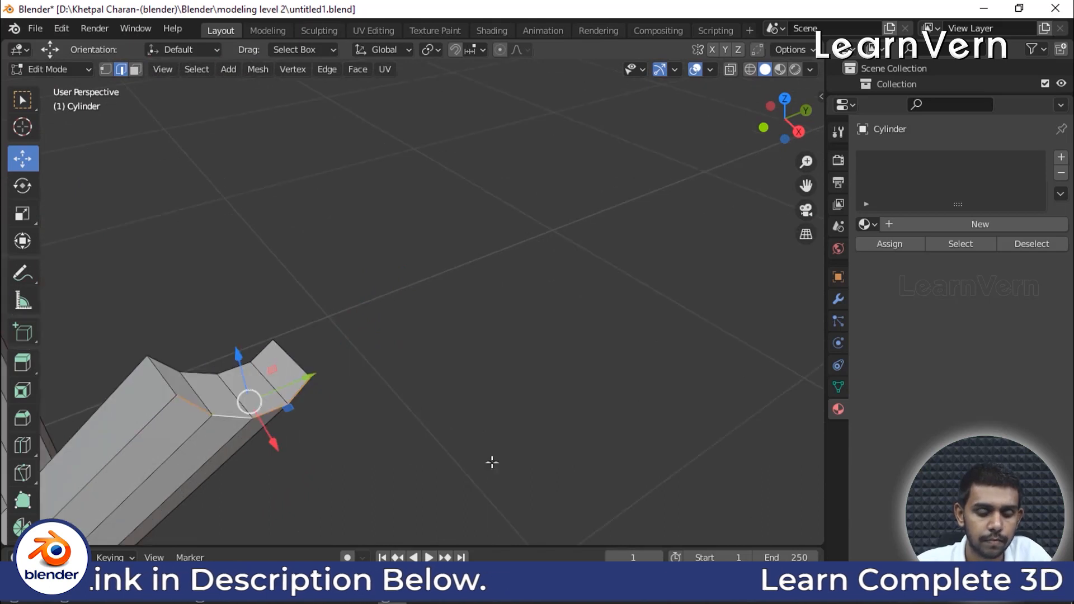
{"action": "key", "text": "g"}
{"action": "key", "text": "x"}
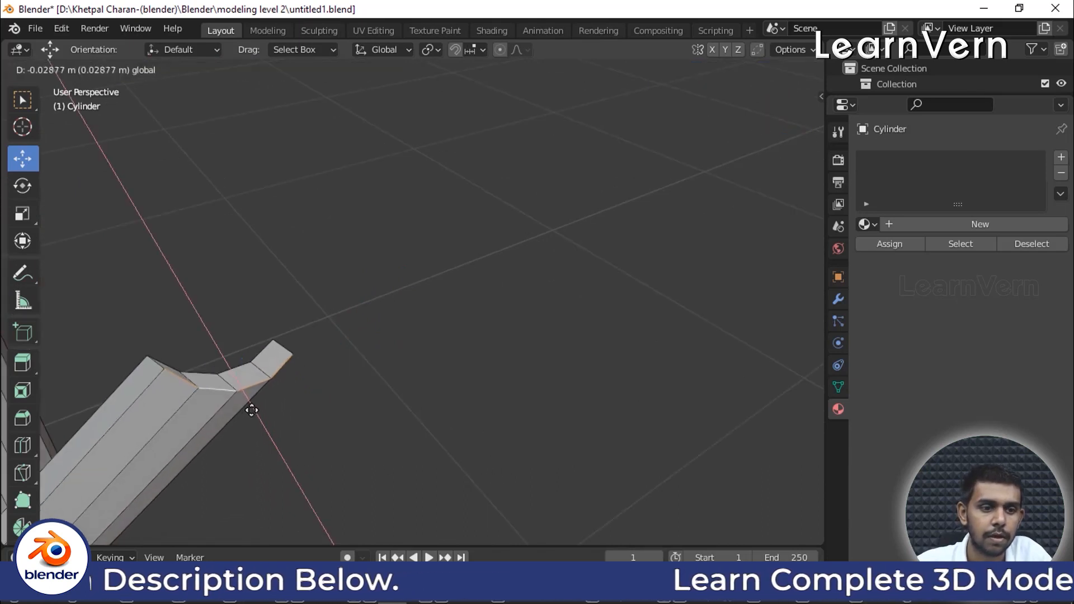
{"action": "left_click", "coordinate": [266, 440]}
{"action": "scroll", "coordinate": [448, 393], "scroll_direction": "down", "scroll_amount": 3}
{"action": "left_click", "coordinate": [448, 392]}
{"action": "scroll", "coordinate": [448, 392], "scroll_direction": "down", "scroll_amount": 5}
{"action": "middle_click_drag", "start_coordinate": [408, 453], "coordinate": [487, 360]}
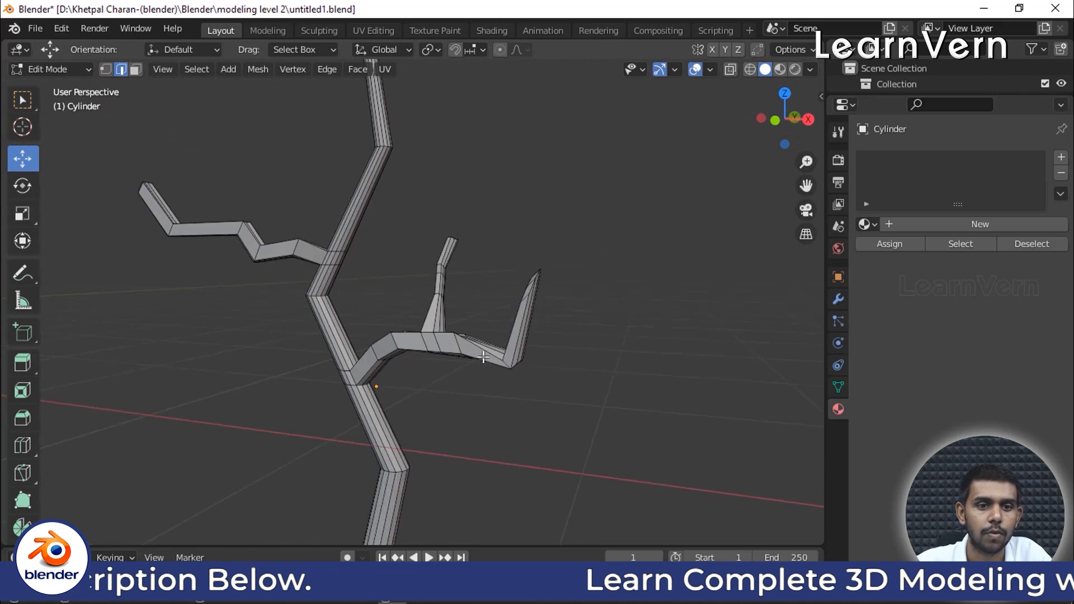
- Return to Object Mode and thin the whole branch object by scaling it down with the Z axis locked
{"action": "scroll", "coordinate": [487, 360], "scroll_direction": "down", "scroll_amount": 5}
{"action": "middle_click_drag", "start_coordinate": [353, 383], "coordinate": [355, 355]}
{"action": "key", "text": "Tab"}
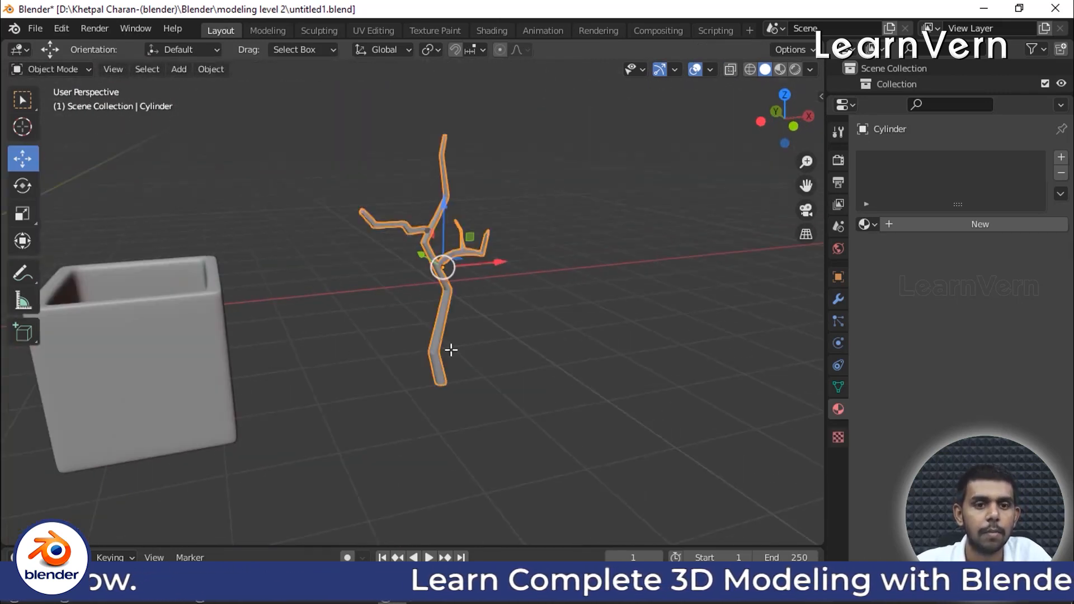
{"action": "middle_click_drag", "start_coordinate": [451, 351], "coordinate": [487, 378]}
{"action": "key", "text": "s"}
{"action": "key", "text": "shift+z"}
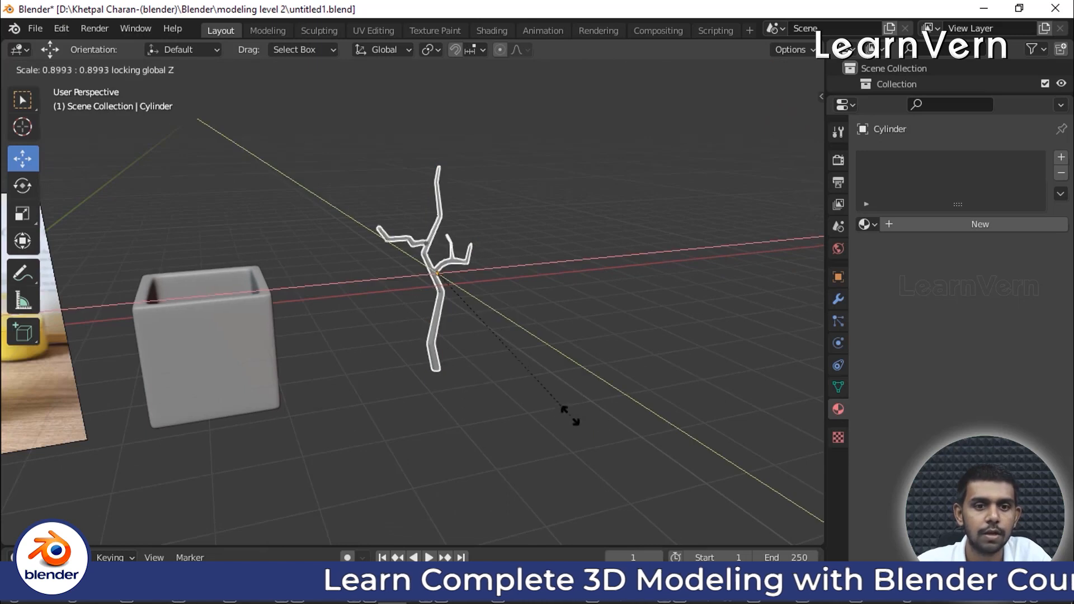
{"action": "left_click", "coordinate": [498, 405]}
- Scale the whole branch object uniformly to 0.686
{"action": "middle_click_drag", "start_coordinate": [484, 364], "coordinate": [450, 296]}
{"action": "scroll", "coordinate": [450, 296], "scroll_direction": "down", "scroll_amount": 4}
{"action": "key", "text": "s"}
{"action": "left_click", "coordinate": [573, 358]}
{"action": "middle_click_drag", "start_coordinate": [492, 353], "coordinate": [538, 399], "text": "shift"}
{"action": "scroll", "coordinate": [520, 392], "scroll_direction": "up", "scroll_amount": 3}
{"action": "middle_click_drag", "start_coordinate": [626, 395], "coordinate": [548, 353], "text": "shift"}
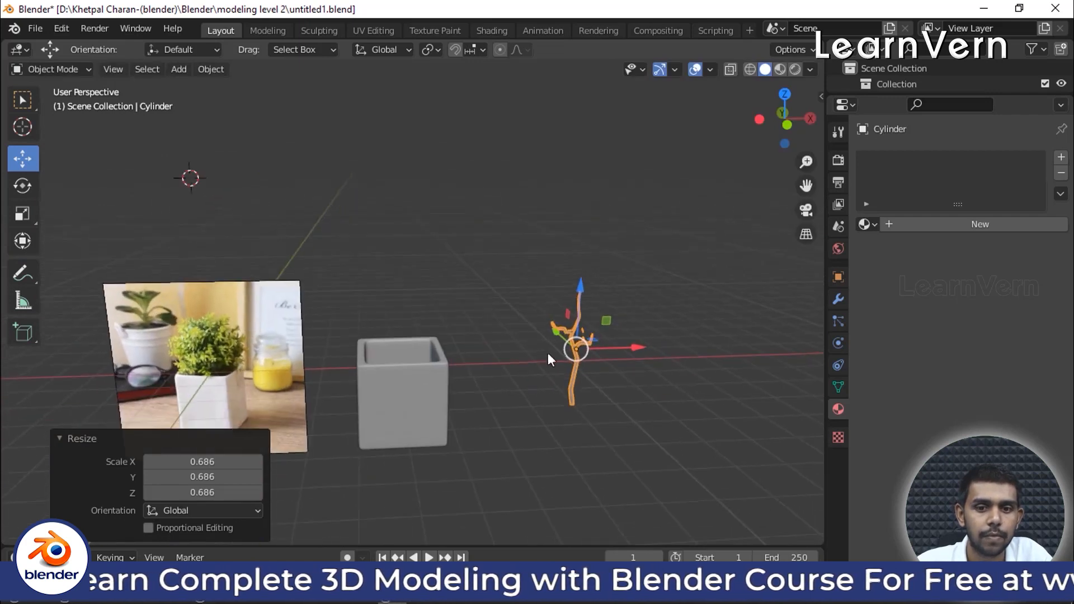
- Select the pot and enter Edit Mode with face selection active
{"action": "middle_click_drag", "start_coordinate": [398, 382], "coordinate": [391, 452]}
{"action": "left_click", "coordinate": [389, 443]}
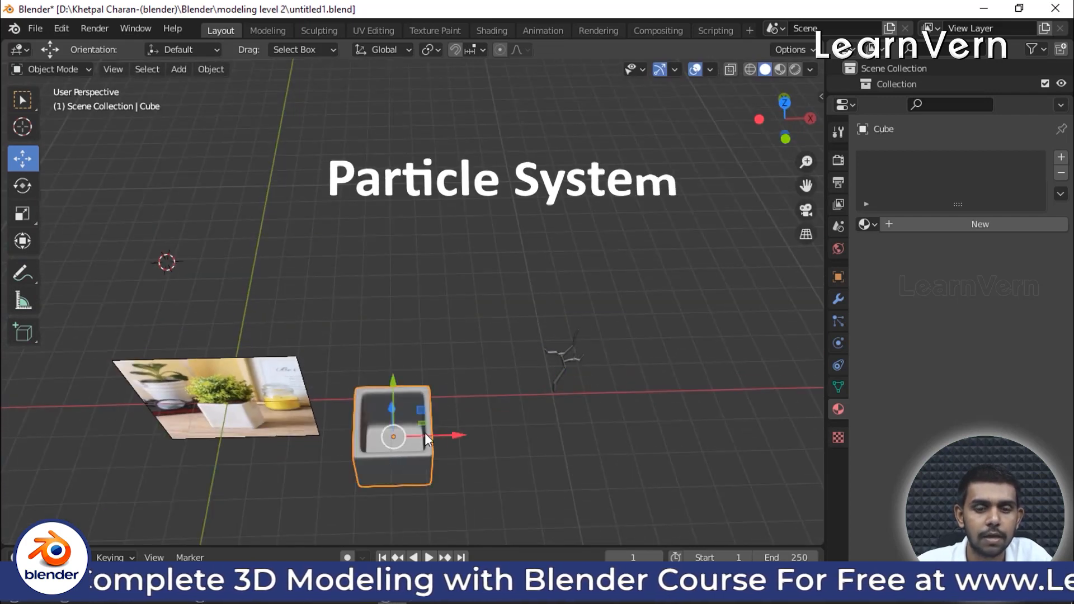
{"action": "scroll", "coordinate": [554, 352], "scroll_direction": "up", "scroll_amount": 6}
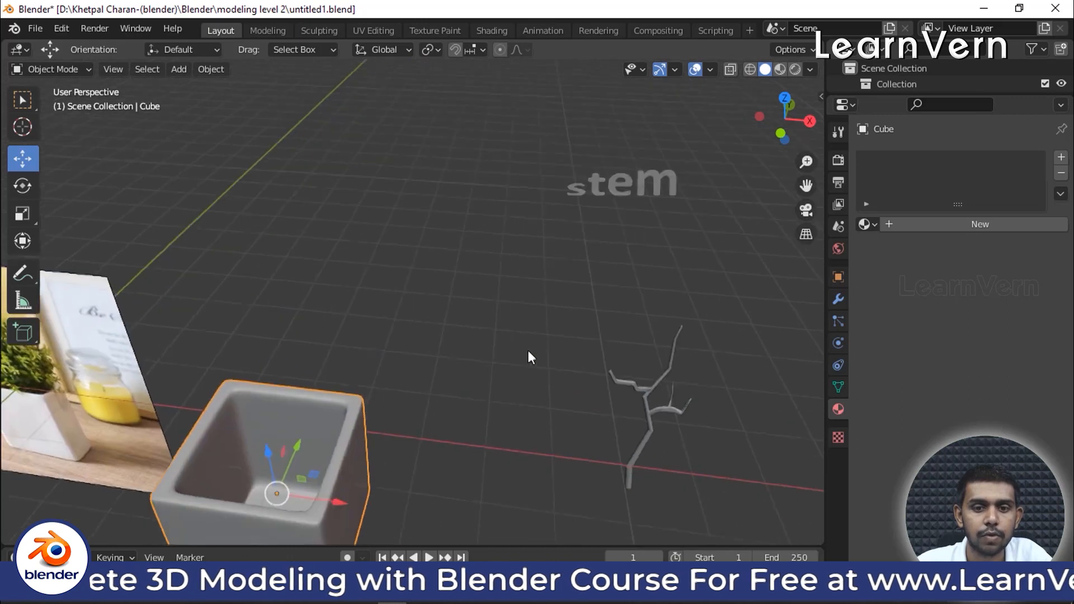
{"action": "left_click", "coordinate": [631, 365]}
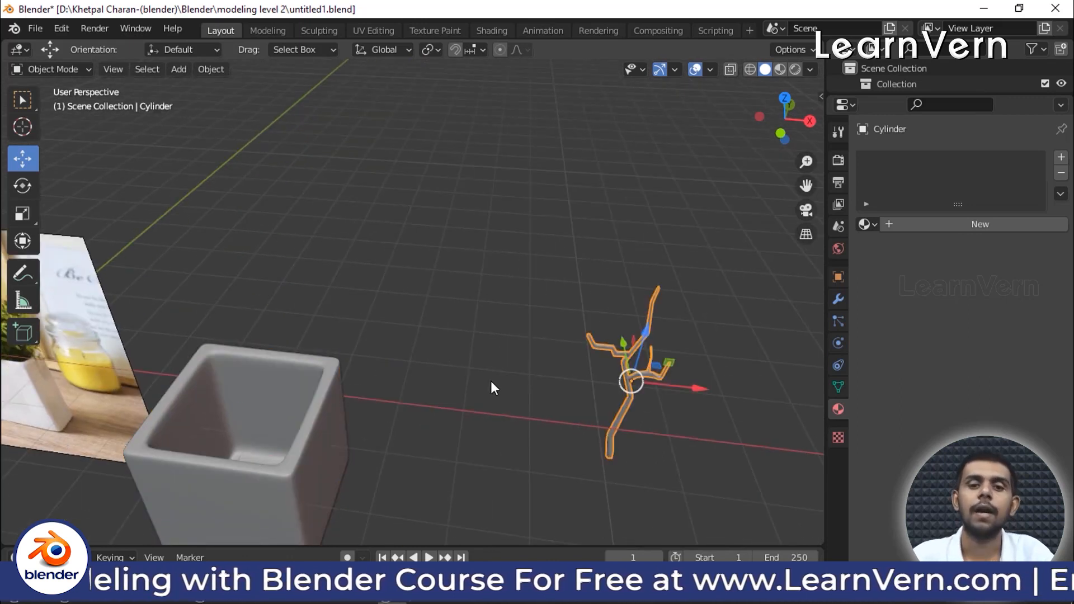
{"action": "left_click", "coordinate": [283, 430]}
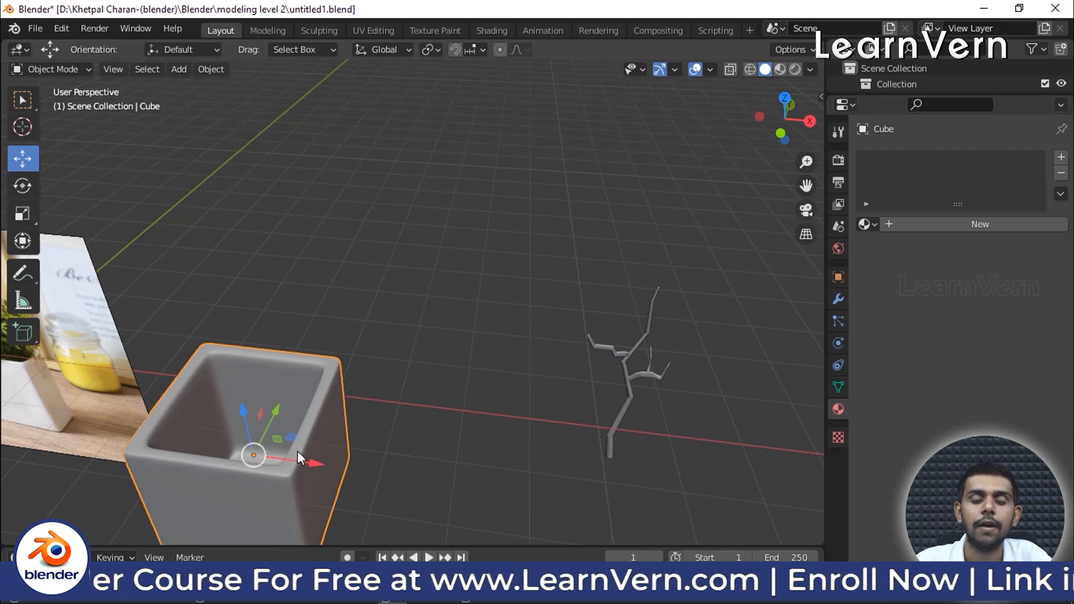
{"action": "middle_click_drag", "start_coordinate": [297, 451], "coordinate": [370, 414], "text": "shift"}
{"action": "middle_click_drag", "start_coordinate": [403, 379], "coordinate": [411, 395]}
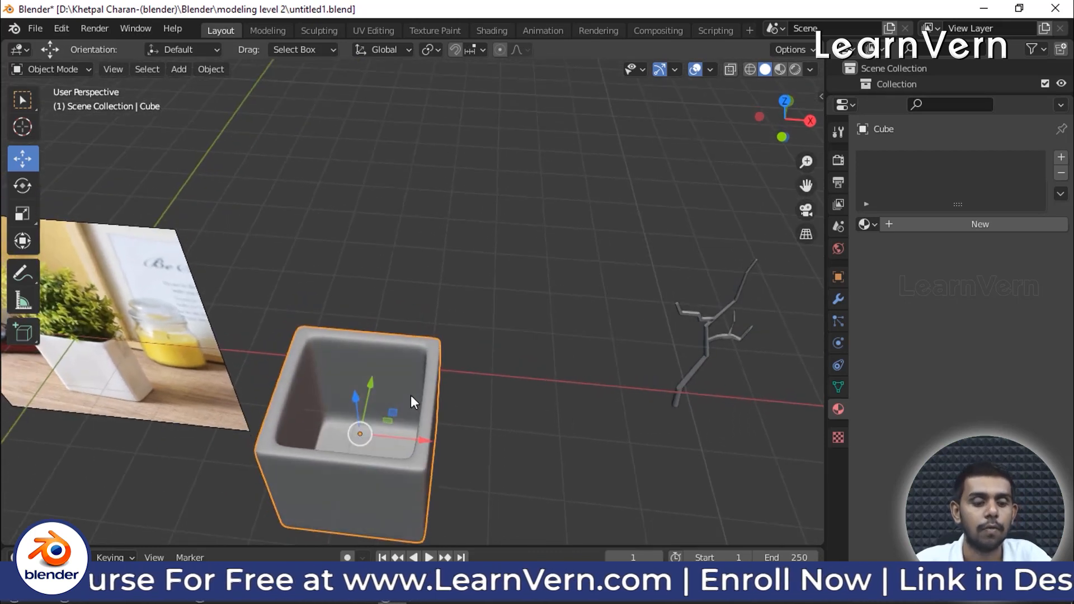
{"action": "key", "text": "Tab"}
{"action": "left_click", "coordinate": [135, 71]}
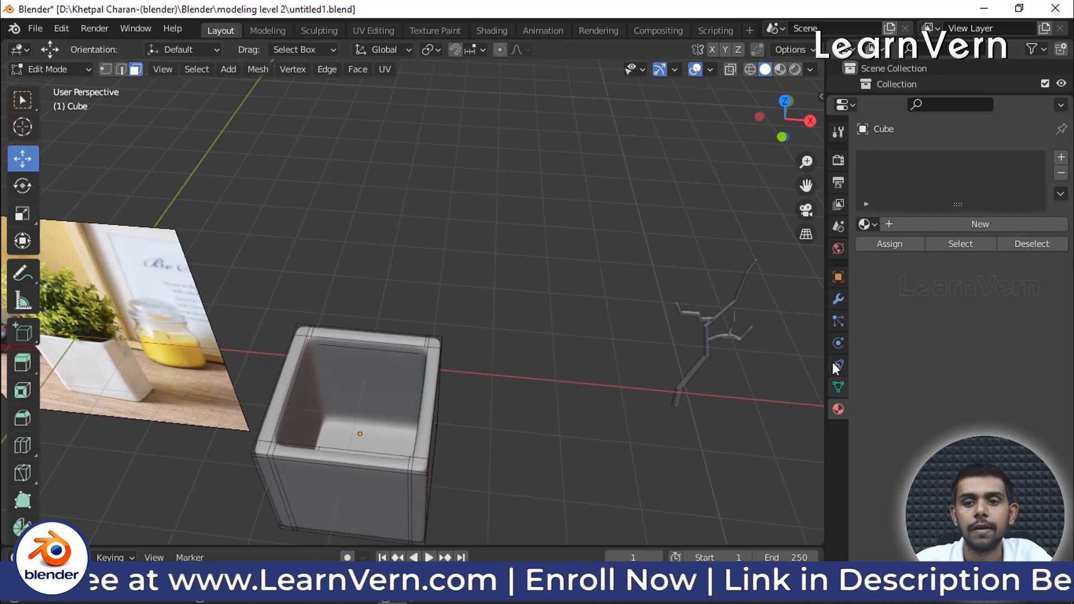
- Hide the pot's Subdivision modifier in the viewport and select the pot's inner bottom face with X-ray display on
{"action": "left_click", "coordinate": [838, 299]}
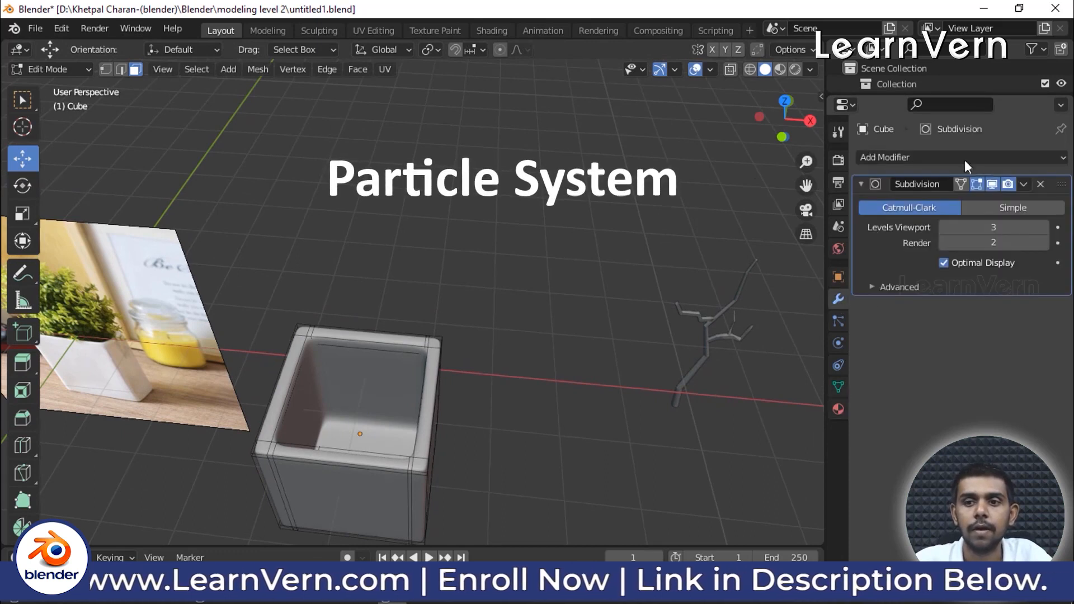
{"action": "left_click", "coordinate": [997, 183]}
{"action": "middle_click_drag", "start_coordinate": [466, 421], "coordinate": [511, 361], "text": "shift"}
{"action": "left_click", "coordinate": [400, 364]}
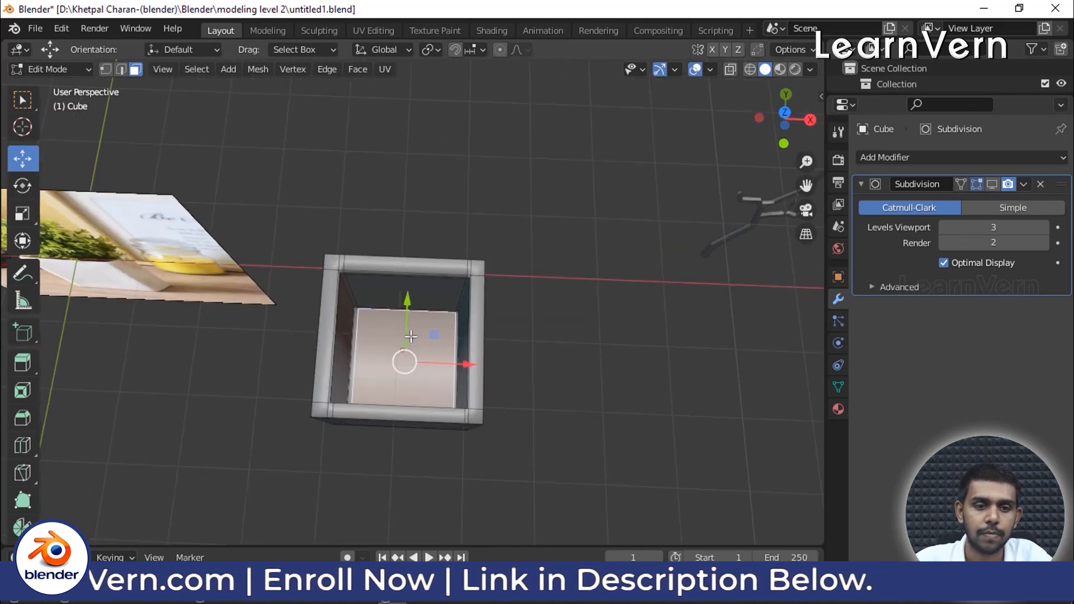
{"action": "scroll", "coordinate": [411, 337], "scroll_direction": "up", "scroll_amount": 4}
{"action": "key", "text": "alt+z"}
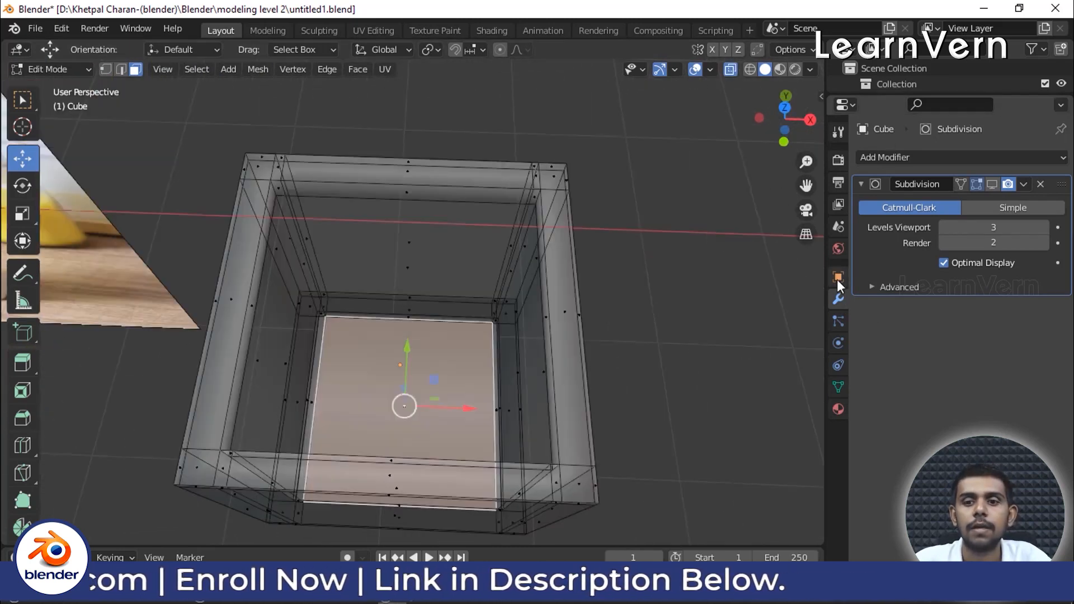
- Turn X-ray display off and add a particle system of type Hair to the pot
{"action": "left_click", "coordinate": [837, 322]}
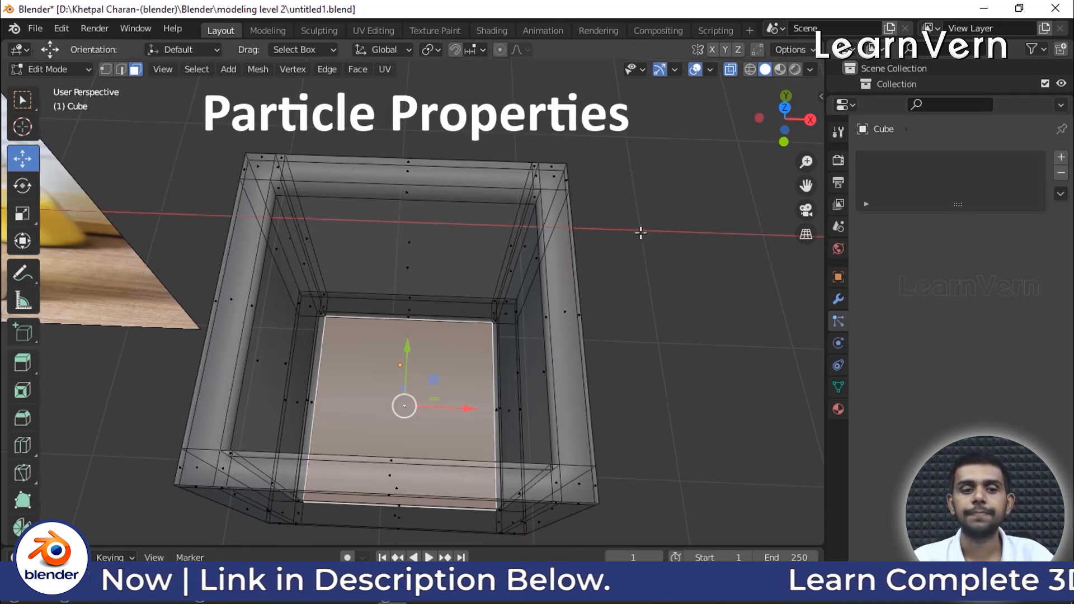
{"action": "key", "text": "Tab"}
{"action": "scroll", "coordinate": [616, 321], "scroll_direction": "up", "scroll_amount": 2}
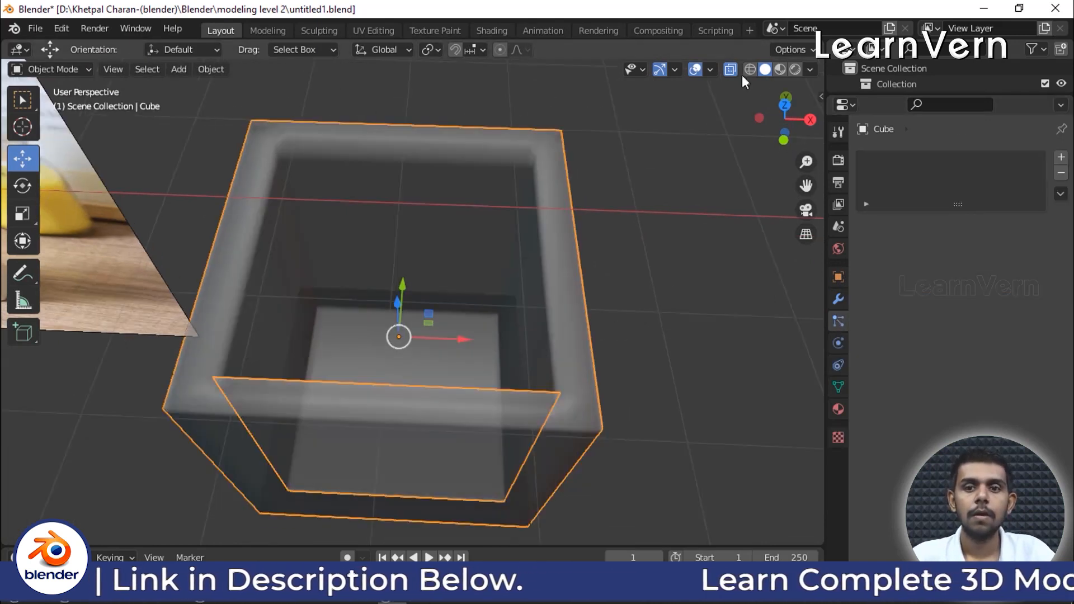
{"action": "key", "text": "Tab"}
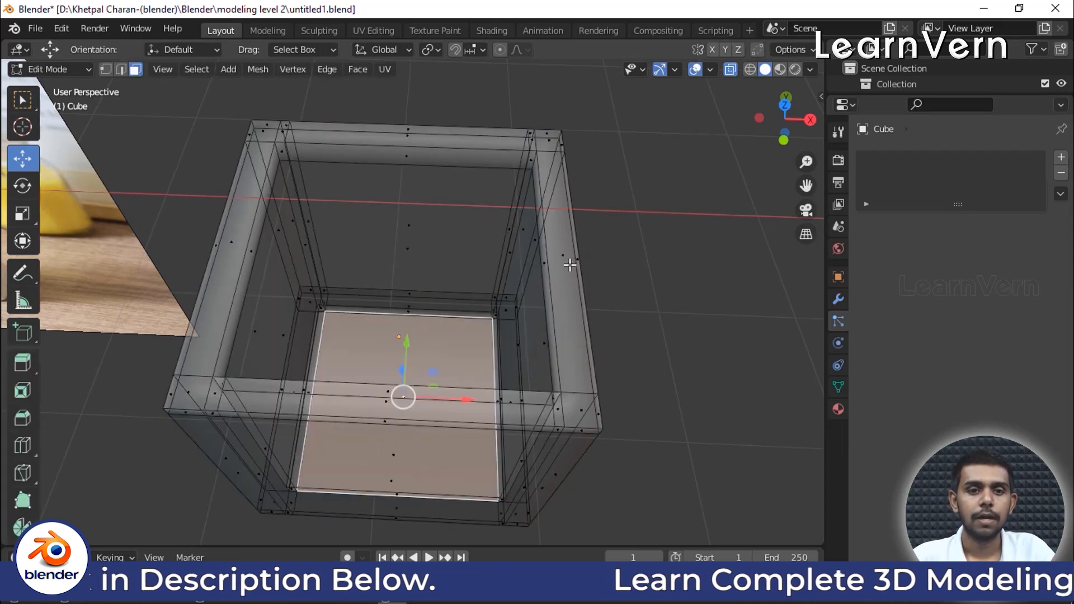
{"action": "left_click", "coordinate": [731, 67]}
{"action": "middle_click_drag", "start_coordinate": [635, 228], "coordinate": [616, 305]}
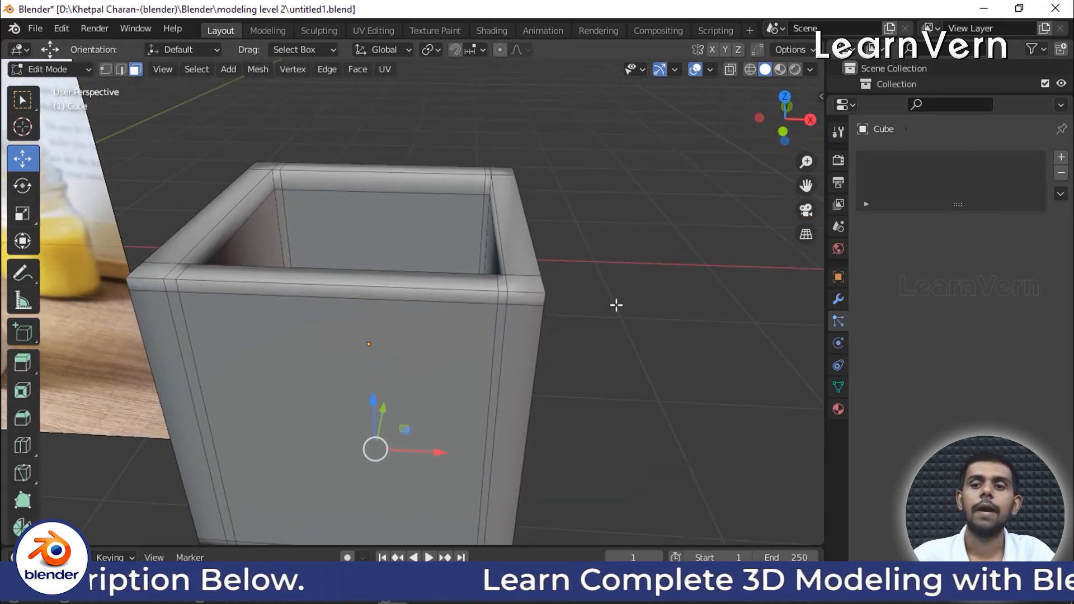
{"action": "left_click", "coordinate": [1060, 161]}
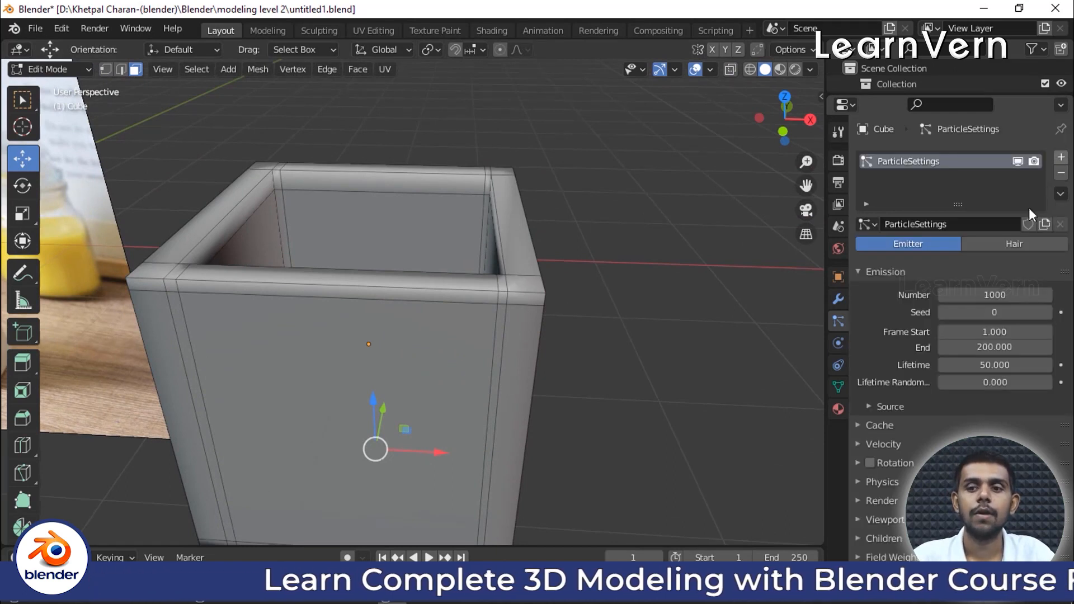
{"action": "left_click", "coordinate": [1012, 244]}
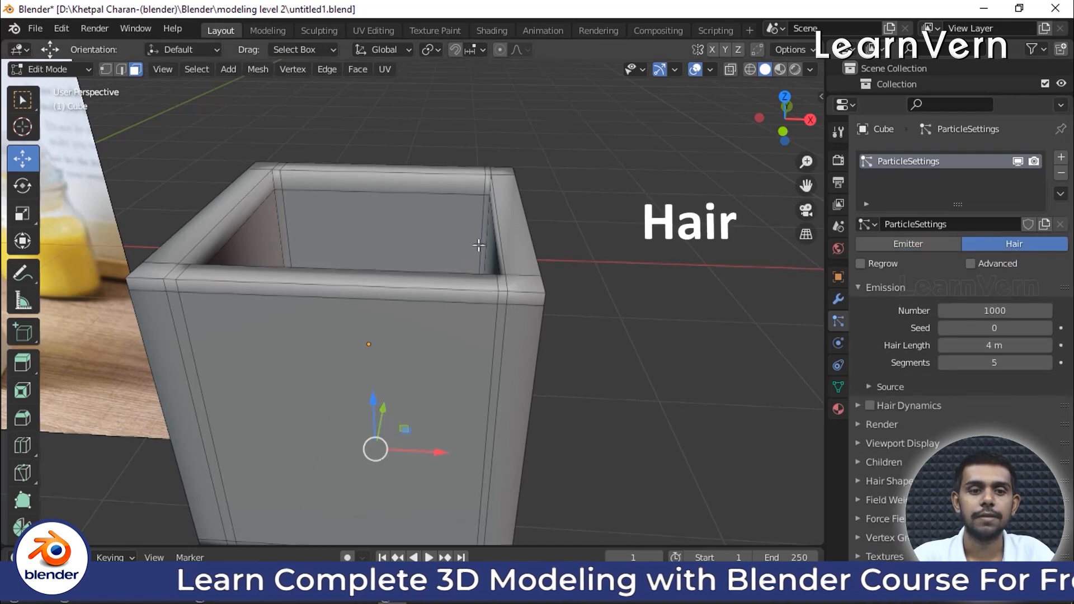
- Switch to Object Mode and examine from several angles where the hair particles emit from the pot
{"action": "middle_click_drag", "start_coordinate": [504, 269], "coordinate": [490, 314]}
{"action": "middle_click_drag", "start_coordinate": [525, 369], "coordinate": [480, 293]}
{"action": "key", "text": "Tab"}
{"action": "scroll", "coordinate": [520, 320], "scroll_direction": "down", "scroll_amount": 4}
{"action": "middle_click_drag", "start_coordinate": [469, 247], "coordinate": [345, 244]}
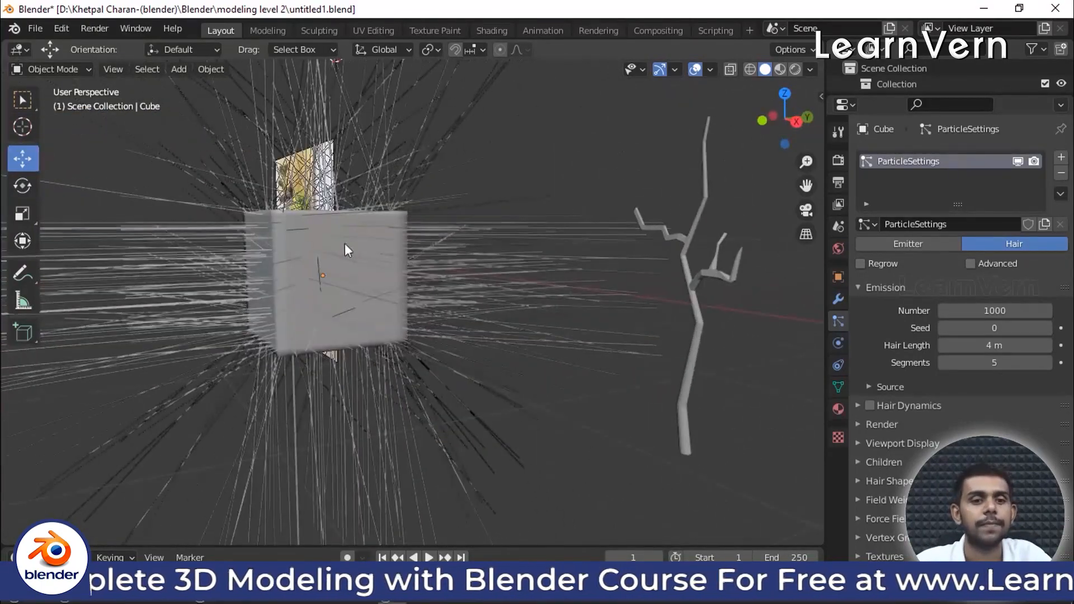
{"action": "middle_click_drag", "start_coordinate": [473, 414], "coordinate": [380, 347]}
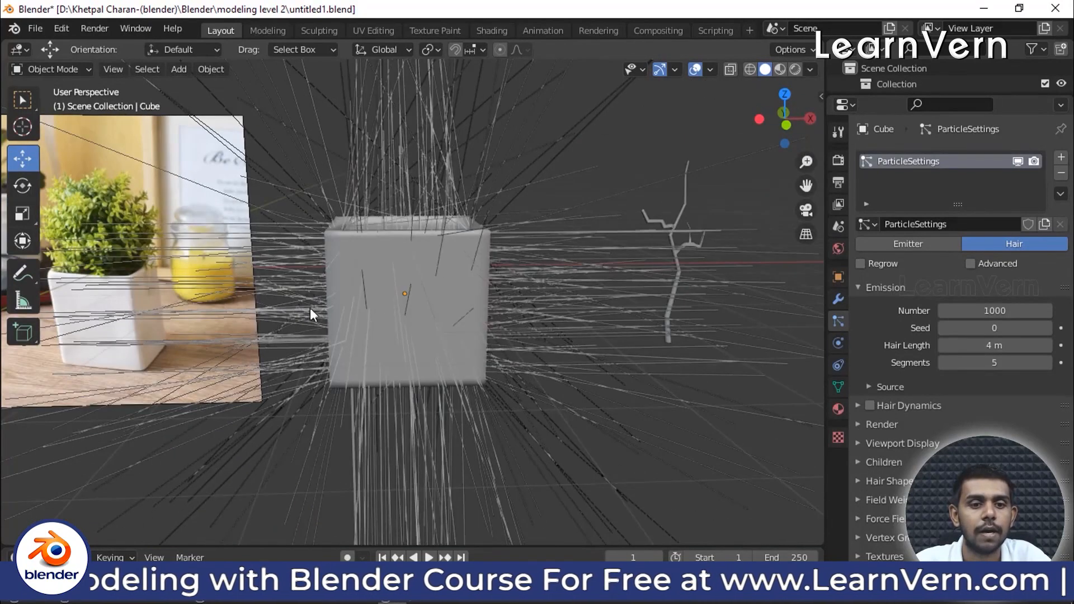
{"action": "middle_click_drag", "start_coordinate": [310, 314], "coordinate": [373, 304]}
{"action": "middle_click_drag", "start_coordinate": [358, 232], "coordinate": [359, 493]}
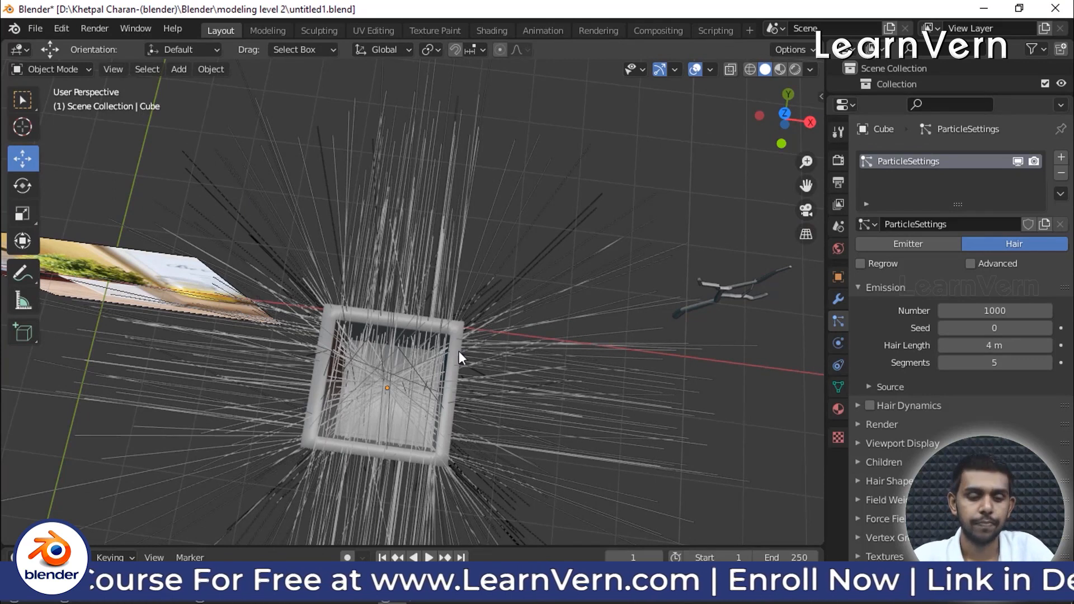
- In Edit Mode, create a vertex group on the pot and assign its inner bottom face with weight 1.000
{"action": "key", "text": "Tab"}
{"action": "middle_click_drag", "start_coordinate": [388, 384], "coordinate": [408, 287]}
{"action": "left_click", "coordinate": [838, 387]}
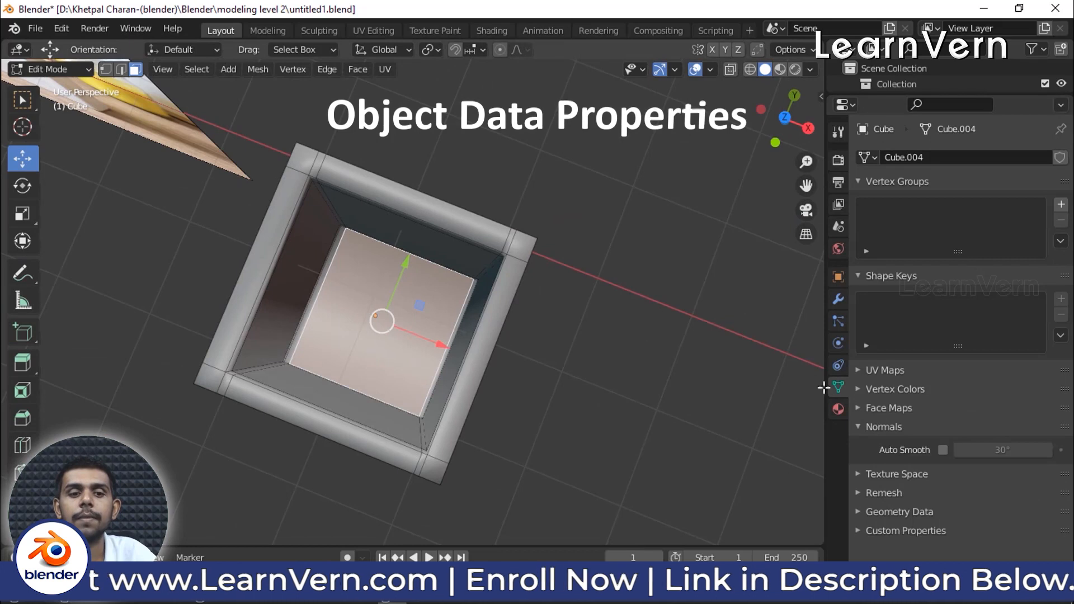
{"action": "left_click", "coordinate": [1062, 205]}
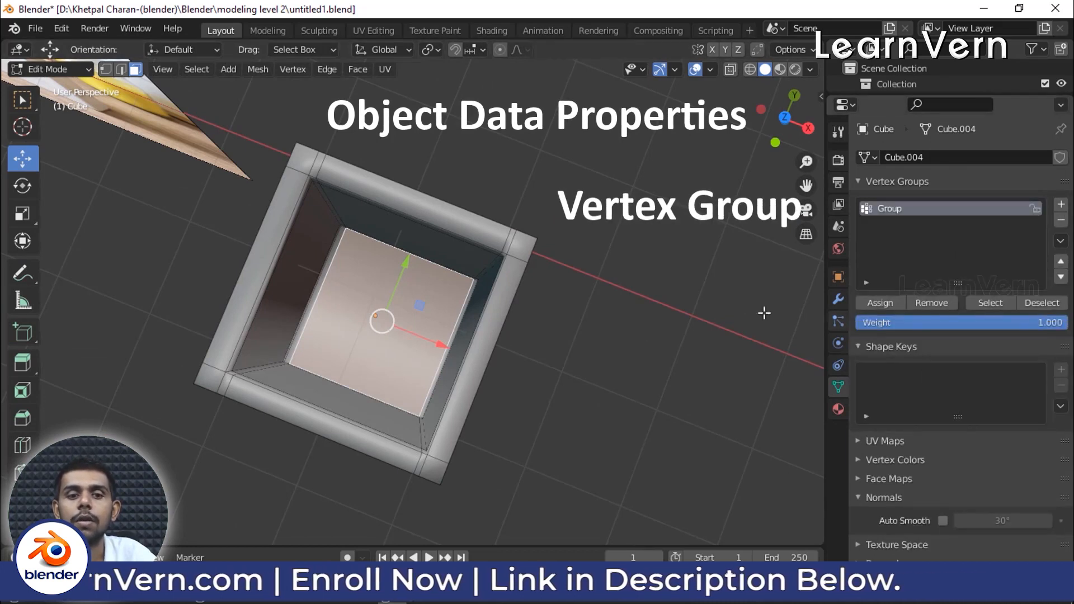
{"action": "left_click", "coordinate": [882, 305]}
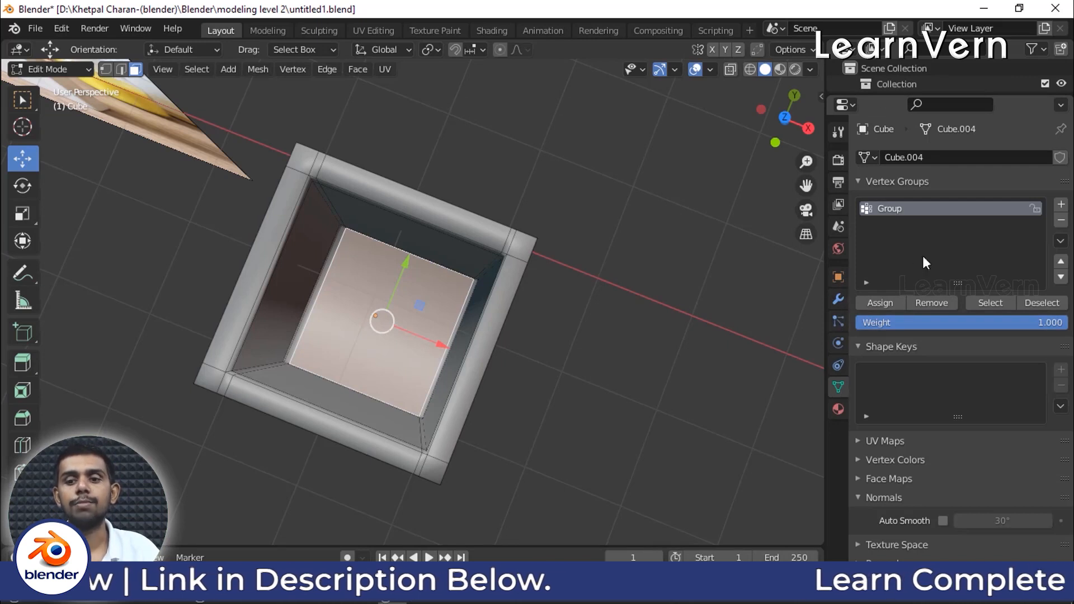
{"action": "middle_click_drag", "start_coordinate": [452, 318], "coordinate": [463, 230]}
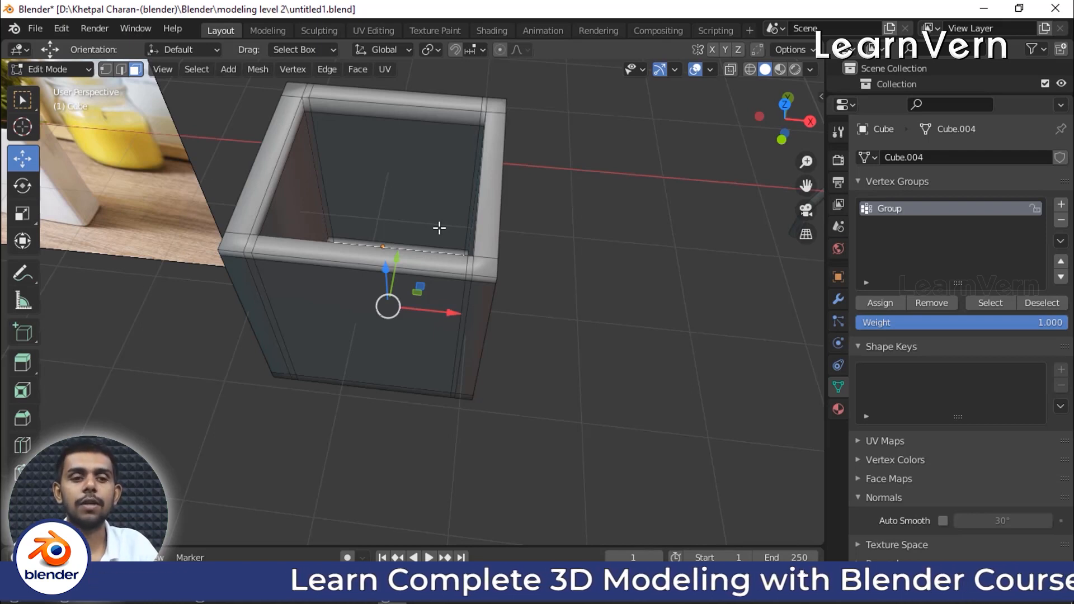
{"action": "middle_click_drag", "start_coordinate": [427, 220], "coordinate": [440, 252]}
{"action": "scroll", "coordinate": [476, 290], "scroll_direction": "up", "scroll_amount": 2}
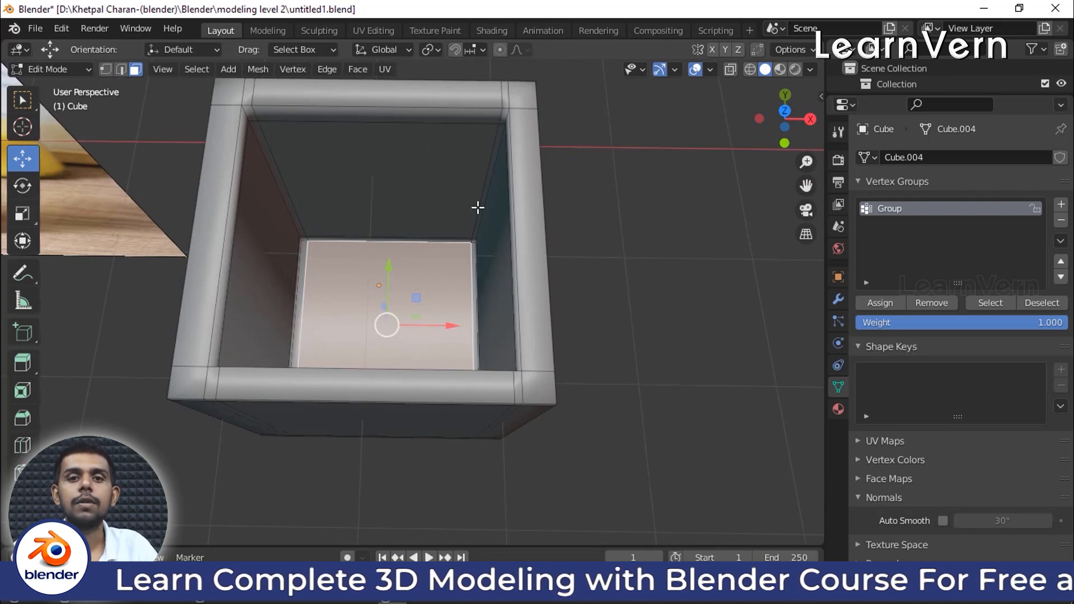
{"action": "middle_click_drag", "start_coordinate": [435, 318], "coordinate": [444, 348]}
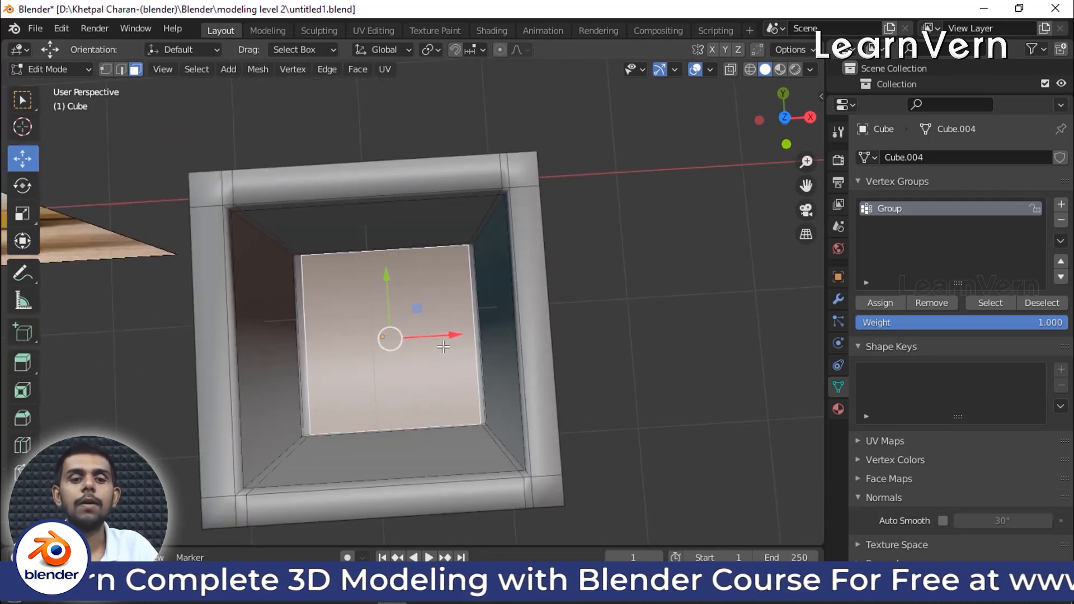
- Assign the pot's inner bottom face to the vertex group once more and deselect the face
{"action": "middle_click_drag", "start_coordinate": [490, 384], "coordinate": [483, 348]}
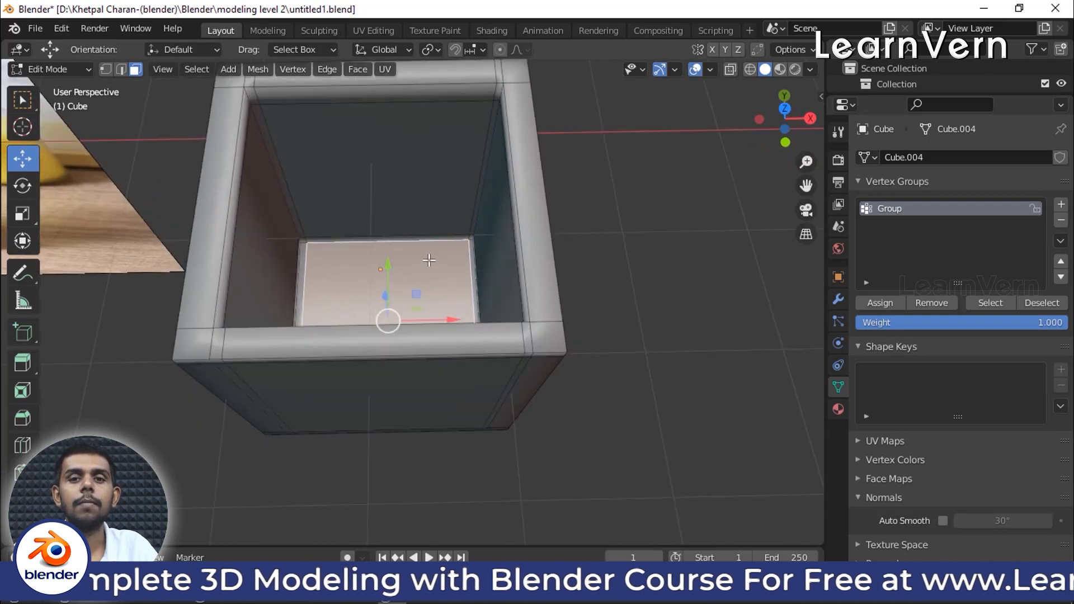
{"action": "middle_click_drag", "start_coordinate": [485, 259], "coordinate": [472, 280]}
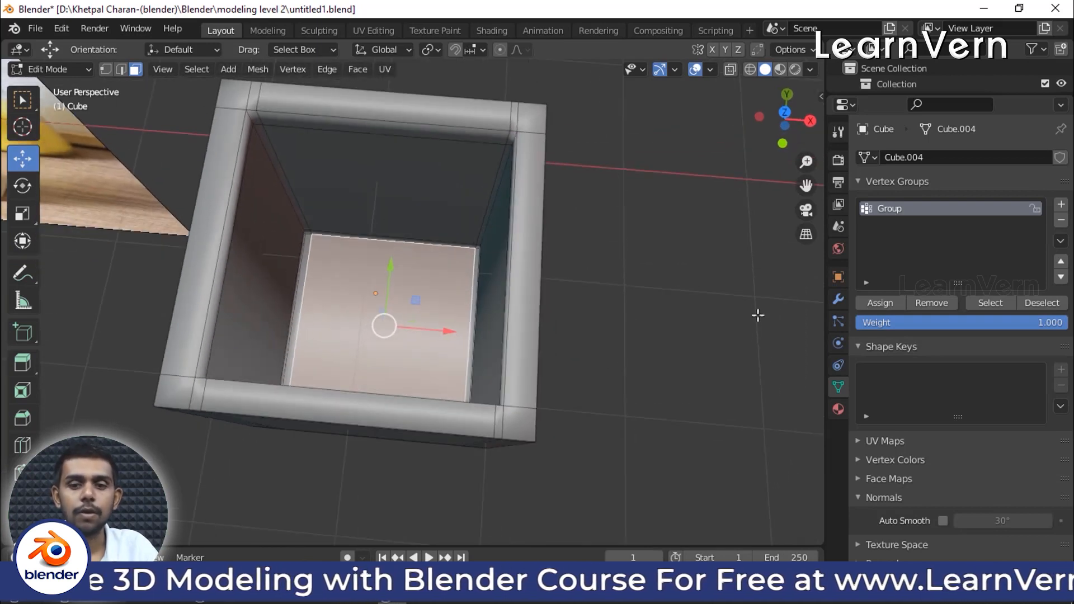
{"action": "left_click", "coordinate": [878, 304]}
{"action": "left_click", "coordinate": [733, 260]}
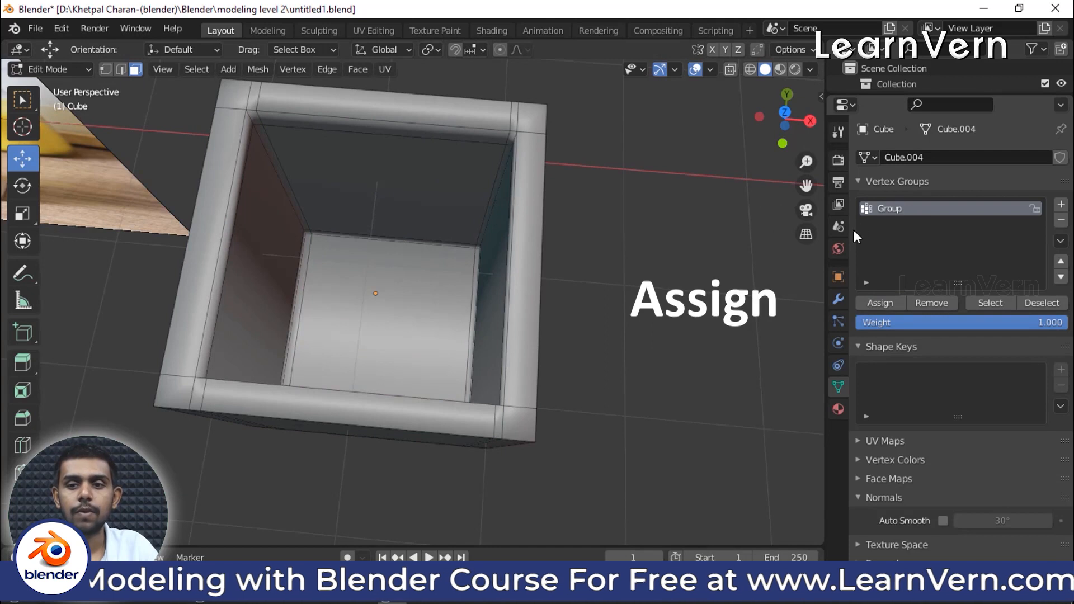
- Set the density vertex group of the pot's hair particle system to Group
{"action": "left_click", "coordinate": [838, 321]}
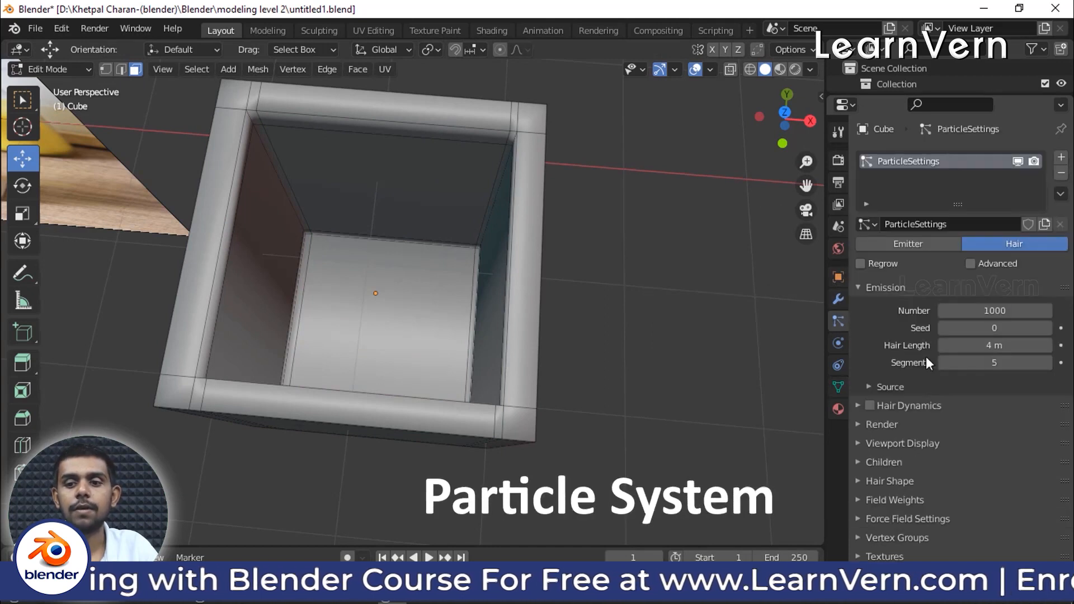
{"action": "left_click", "coordinate": [890, 538]}
{"action": "scroll", "coordinate": [909, 459], "scroll_direction": "down", "scroll_amount": 5}
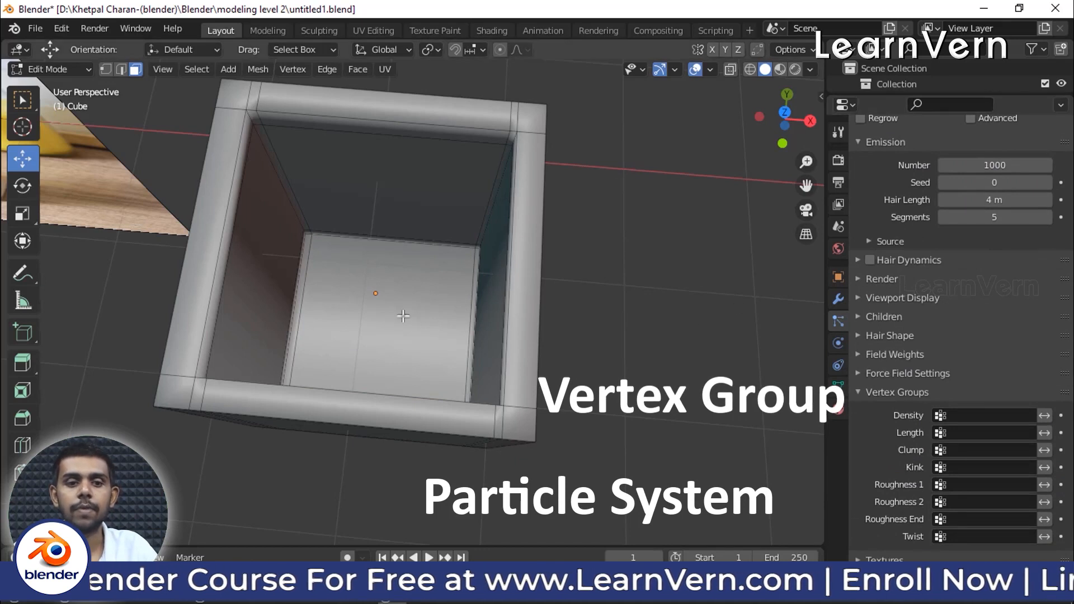
{"action": "left_click", "coordinate": [336, 242]}
{"action": "left_click", "coordinate": [971, 417]}
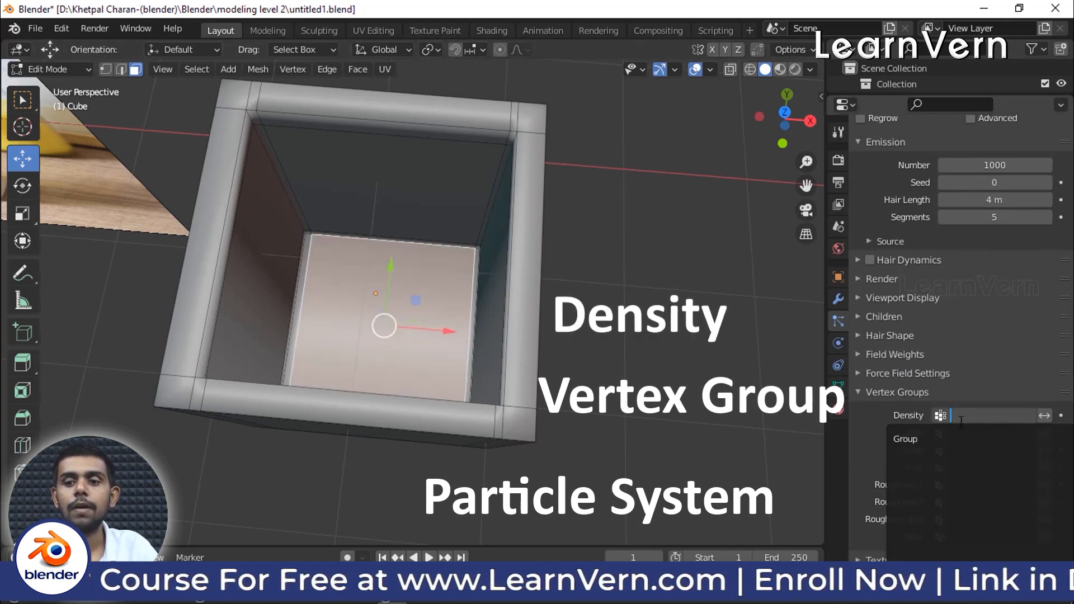
{"action": "left_click", "coordinate": [971, 436]}
{"action": "middle_click_drag", "start_coordinate": [498, 359], "coordinate": [571, 284]}
{"action": "scroll", "coordinate": [492, 271], "scroll_direction": "down", "scroll_amount": 4}
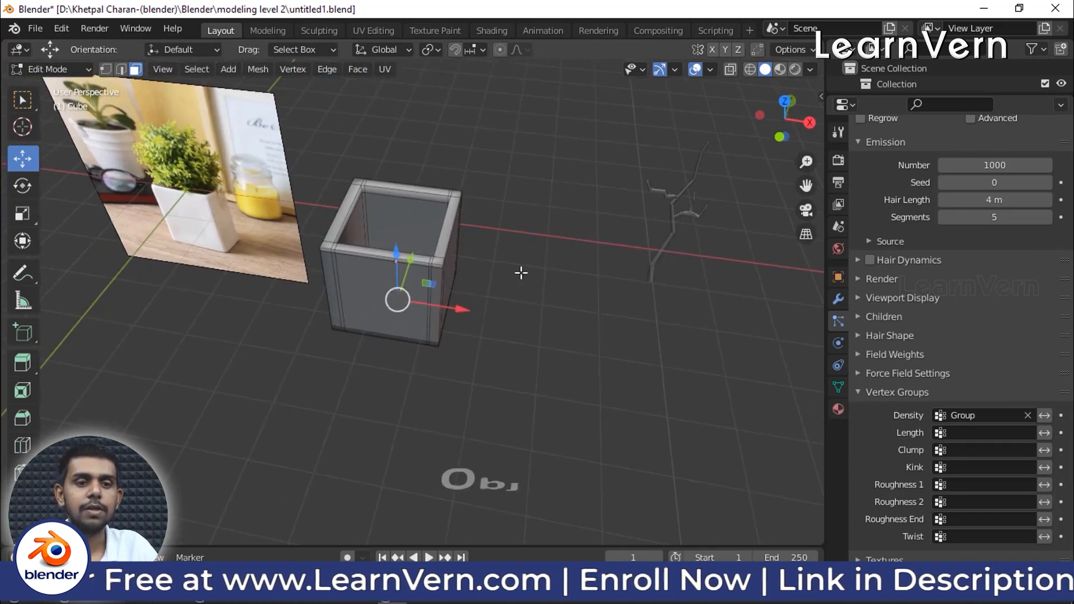
- Return to Object Mode and examine from several angles where the pot's hair particles emit
{"action": "key", "text": "Tab"}
{"action": "middle_click_drag", "start_coordinate": [463, 279], "coordinate": [368, 274]}
{"action": "scroll", "coordinate": [373, 287], "scroll_direction": "up", "scroll_amount": 4}
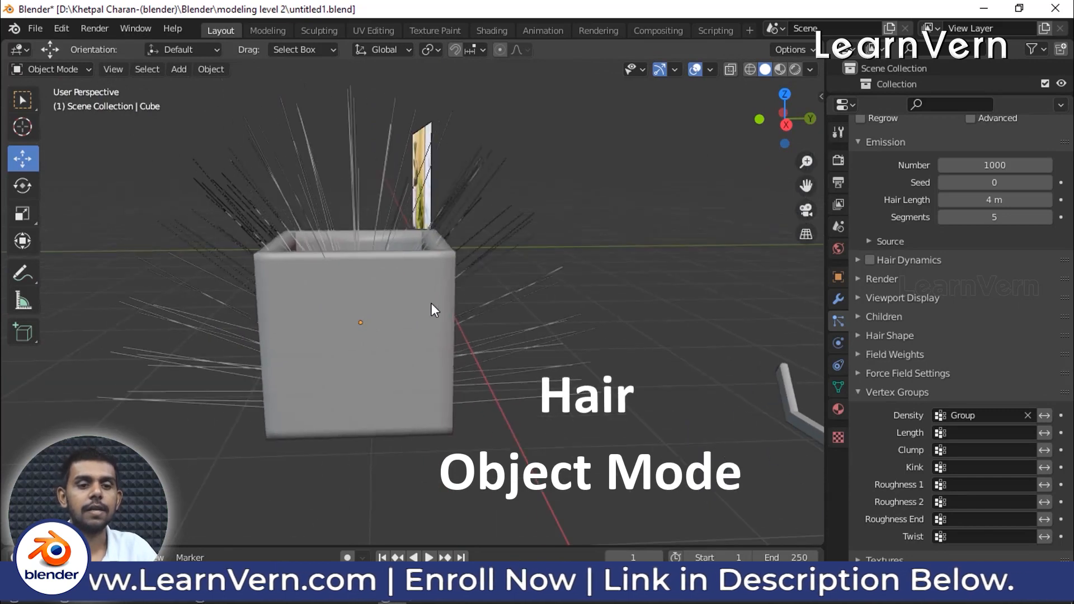
{"action": "middle_click_drag", "start_coordinate": [362, 387], "coordinate": [391, 454]}
{"action": "middle_click_drag", "start_coordinate": [429, 419], "coordinate": [402, 364]}
{"action": "scroll", "coordinate": [889, 341], "scroll_direction": "up", "scroll_amount": 4}
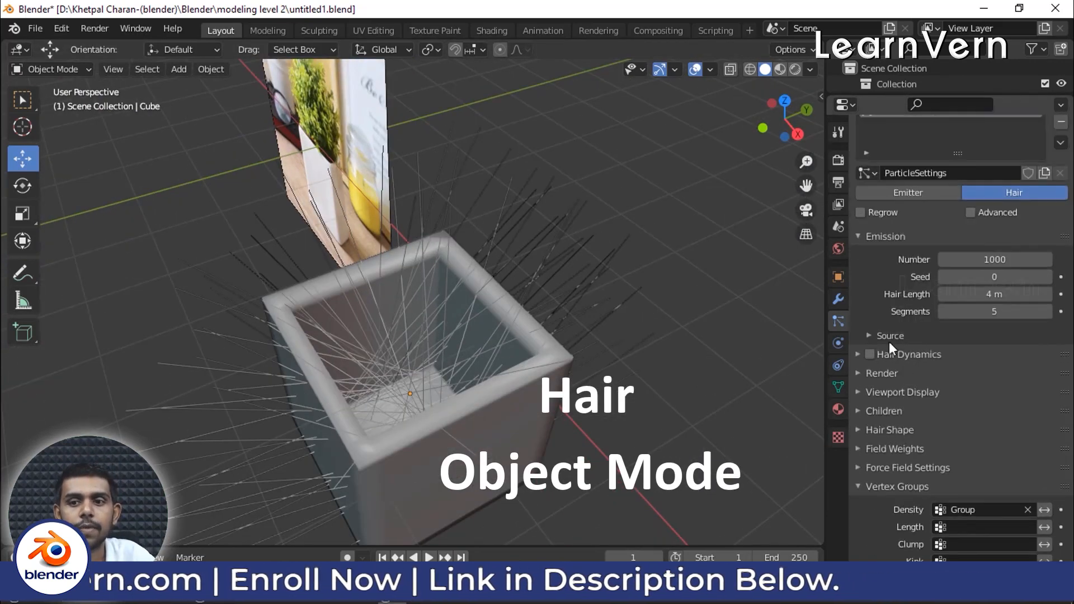
{"action": "scroll", "coordinate": [890, 346], "scroll_direction": "up", "scroll_amount": 2}
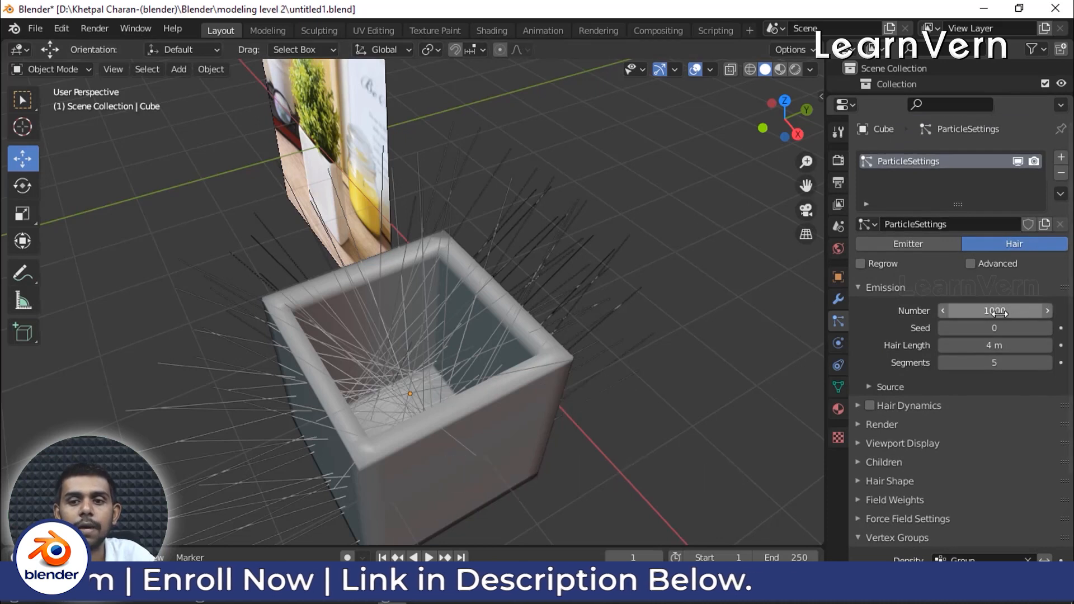
{"action": "scroll", "coordinate": [610, 431], "scroll_direction": "down", "scroll_amount": 3}
- Move the branch about 2.51 m along the X axis toward the pot
{"action": "middle_click_drag", "start_coordinate": [610, 431], "coordinate": [546, 357]}
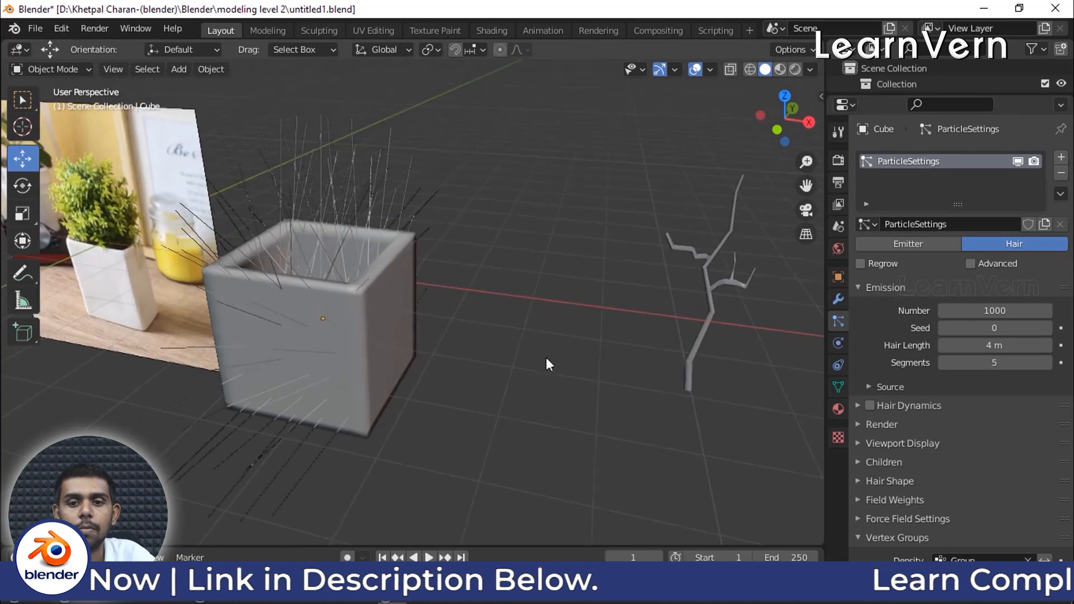
{"action": "left_click", "coordinate": [711, 301]}
{"action": "left_click_drag", "start_coordinate": [761, 299], "coordinate": [596, 294]}
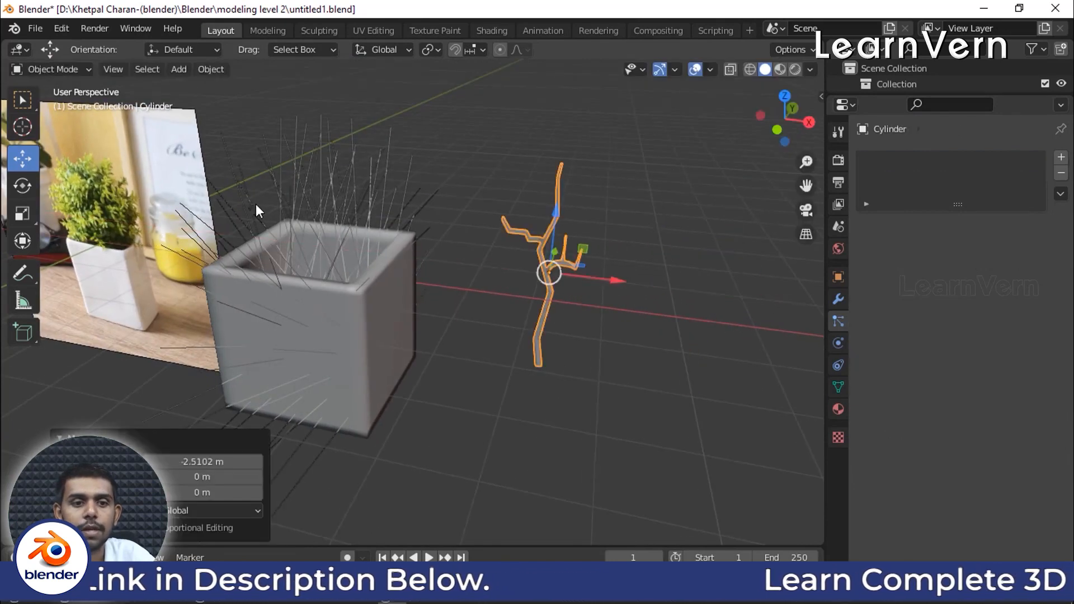
- Render the pot's hair particles as Object and assign the branch (Cylinder) as the instance object
{"action": "left_click", "coordinate": [344, 226]}
{"action": "middle_click_drag", "start_coordinate": [357, 256], "coordinate": [395, 314]}
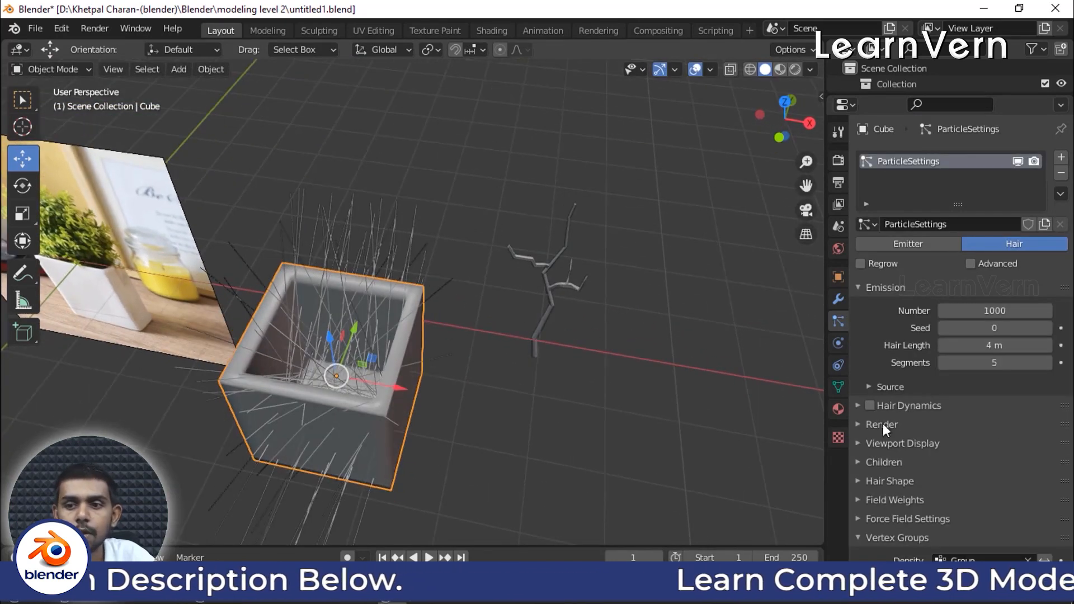
{"action": "scroll", "coordinate": [883, 424], "scroll_direction": "down", "scroll_amount": 5}
{"action": "left_click", "coordinate": [865, 410]}
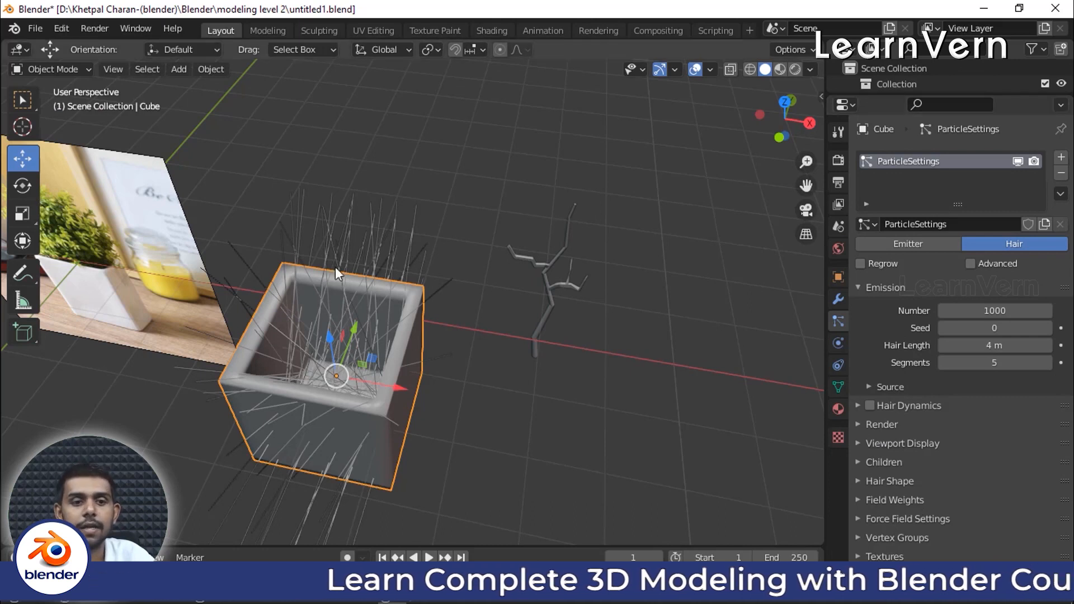
{"action": "left_click", "coordinate": [546, 271]}
{"action": "left_click", "coordinate": [314, 328]}
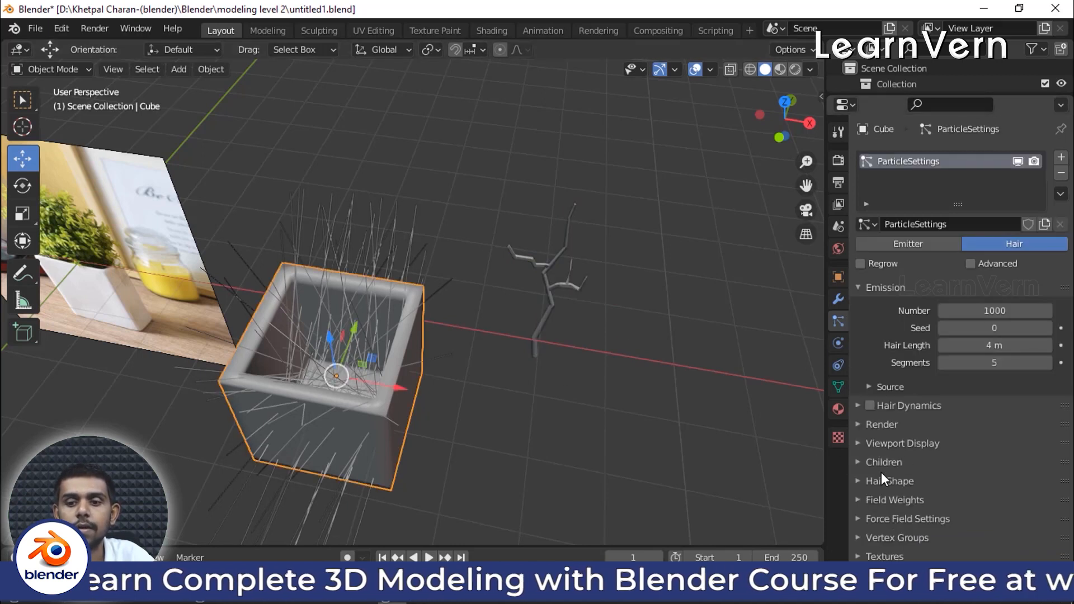
{"action": "left_click", "coordinate": [885, 424]}
{"action": "left_click", "coordinate": [982, 447]}
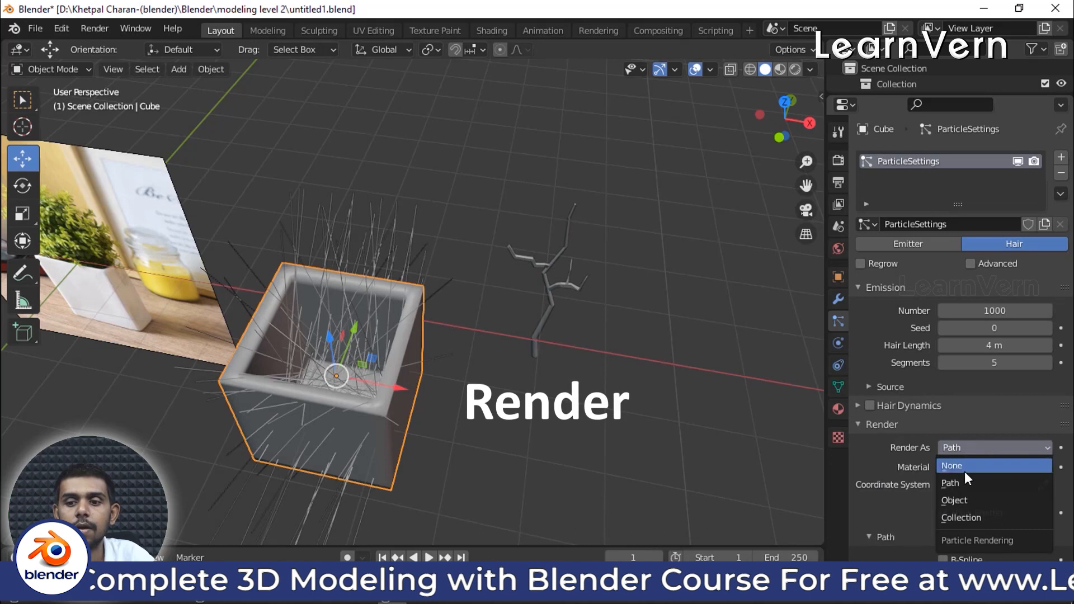
{"action": "left_click", "coordinate": [957, 500]}
{"action": "scroll", "coordinate": [939, 398], "scroll_direction": "down", "scroll_amount": 5}
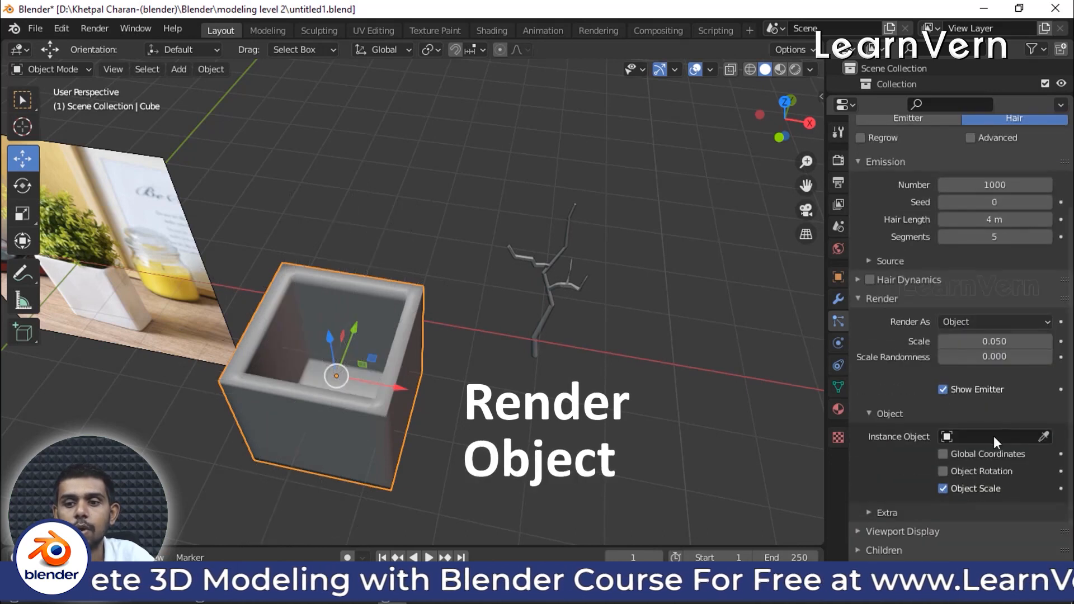
{"action": "left_click", "coordinate": [1043, 434]}
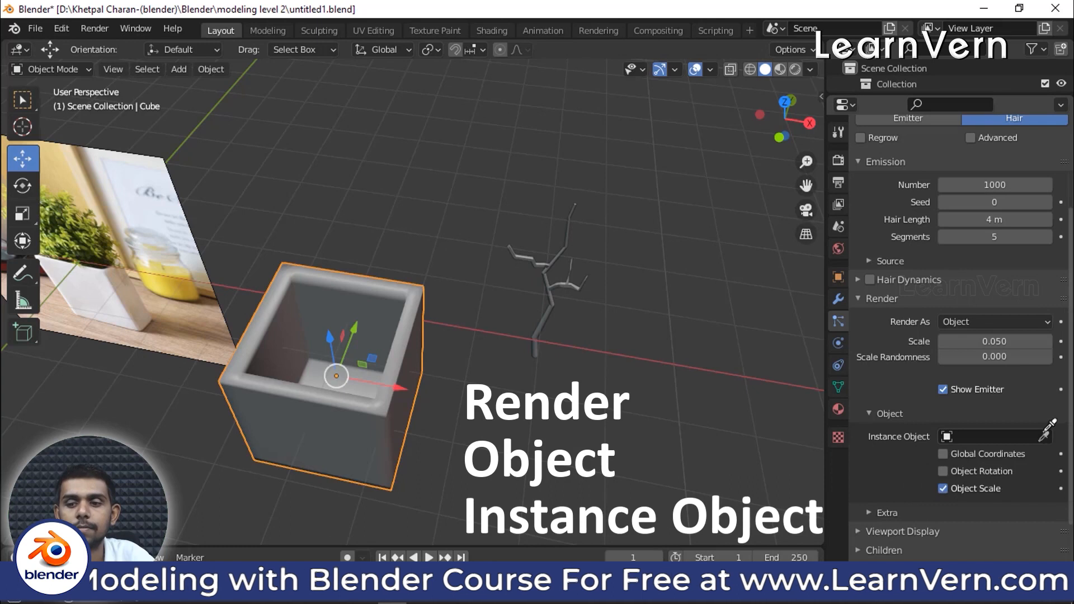
{"action": "left_click", "coordinate": [566, 250]}
- Set the particle render scale to 0.150 and the scale randomness to 0.340
{"action": "middle_click_drag", "start_coordinate": [431, 279], "coordinate": [431, 219]}
{"action": "scroll", "coordinate": [441, 200], "scroll_direction": "down", "scroll_amount": 3}
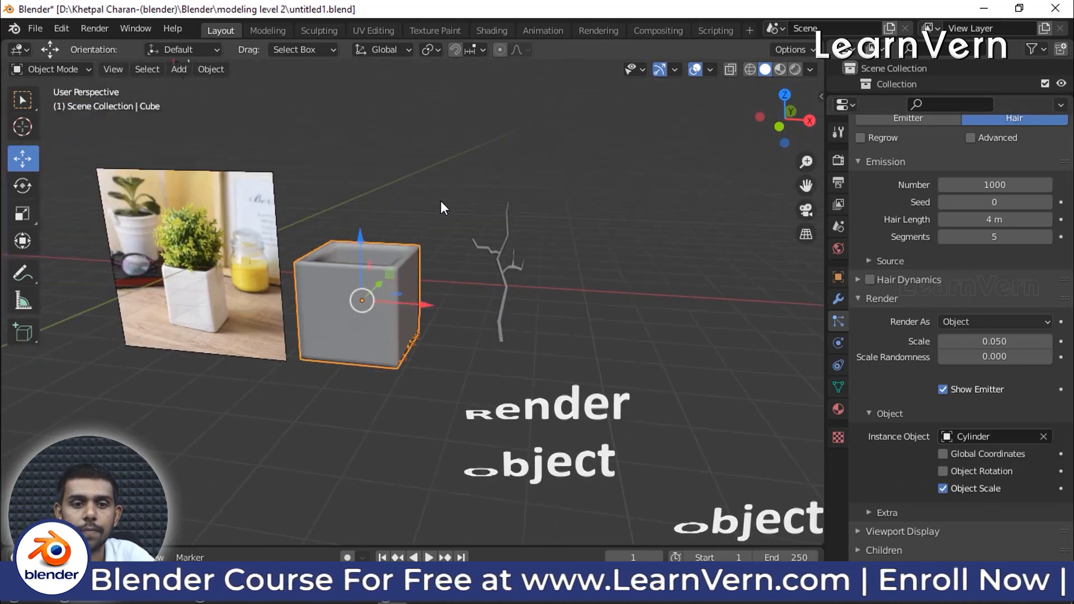
{"action": "scroll", "coordinate": [441, 200], "scroll_direction": "up", "scroll_amount": 4}
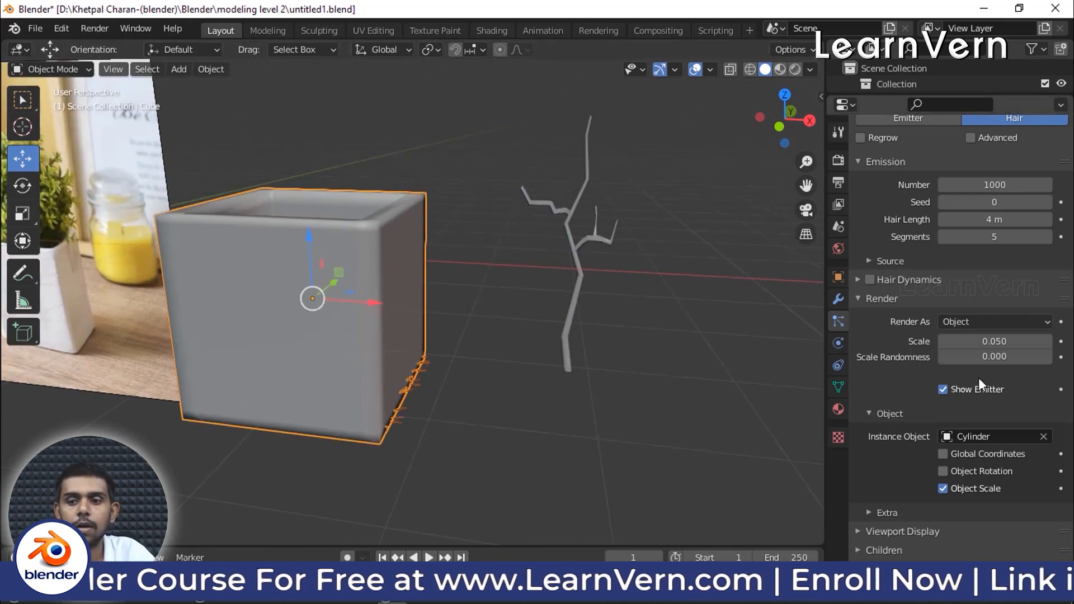
{"action": "left_click_drag", "start_coordinate": [995, 341], "coordinate": [1051, 341]}
{"action": "left_click_drag", "start_coordinate": [991, 356], "coordinate": [1033, 357]}
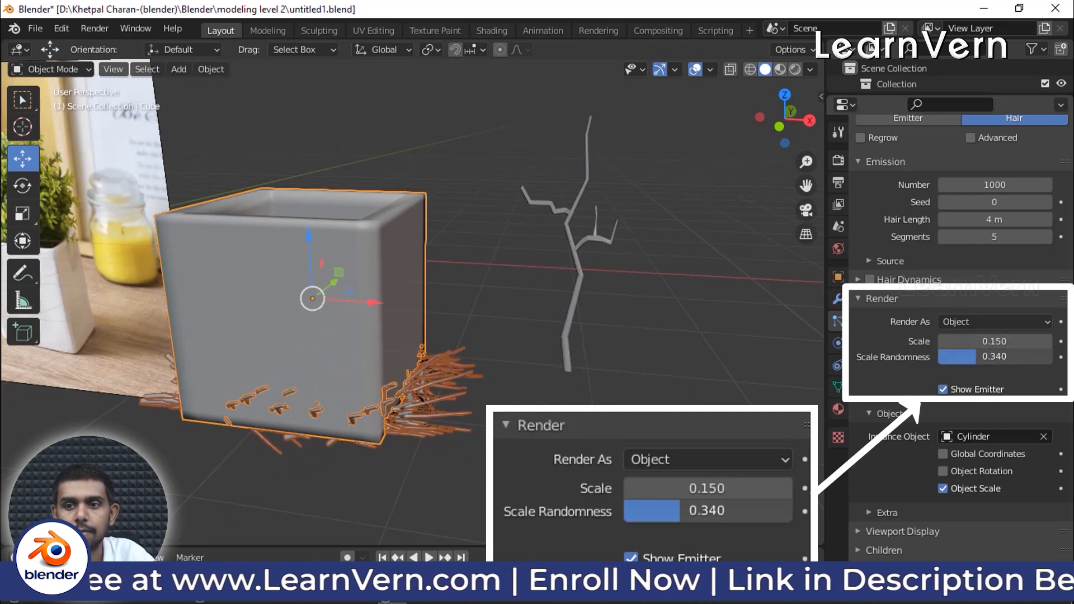
- Enable the advanced hair options and particle rotation, with Randomize at 0.129 and Phase at -0.408
{"action": "left_click", "coordinate": [868, 298]}
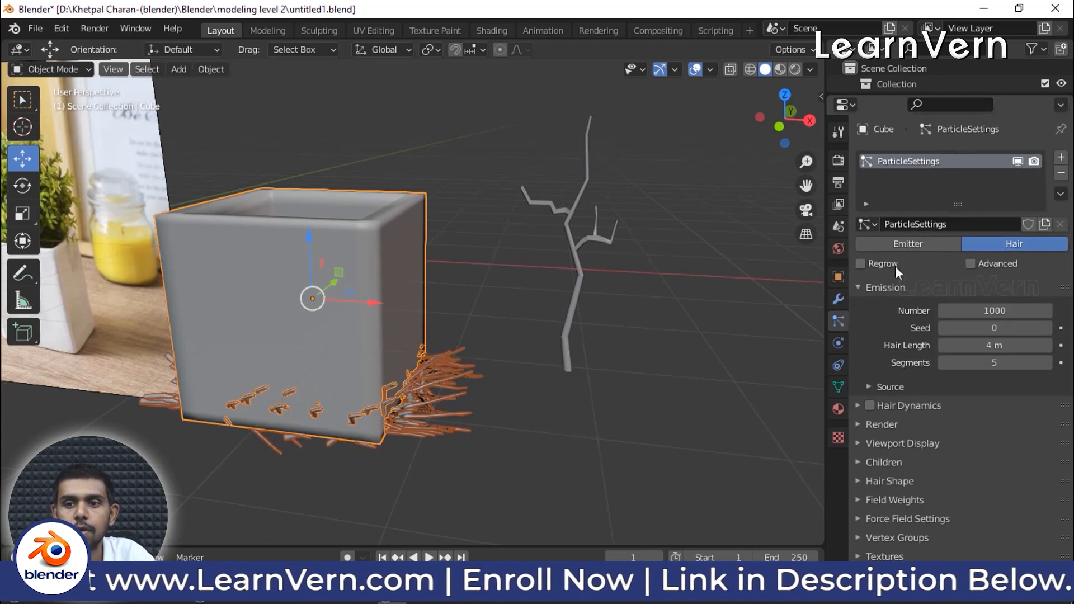
{"action": "left_click", "coordinate": [980, 261]}
{"action": "left_click", "coordinate": [979, 260]}
{"action": "left_click", "coordinate": [979, 261]}
{"action": "left_click", "coordinate": [979, 261]}
{"action": "left_click", "coordinate": [980, 261]}
{"action": "left_click", "coordinate": [868, 443]}
{"action": "left_click", "coordinate": [859, 443]}
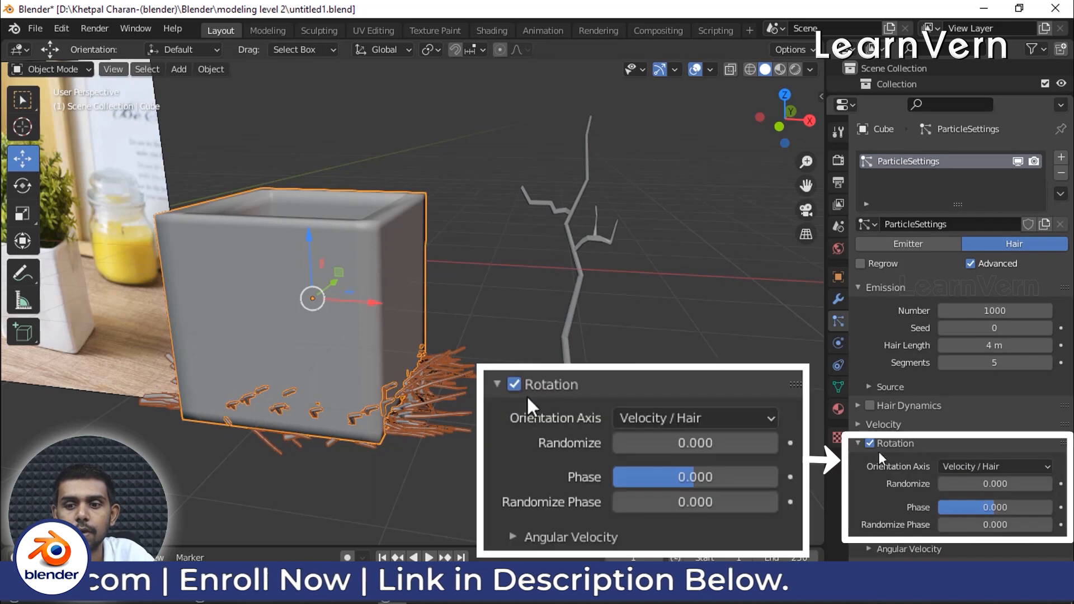
{"action": "left_click_drag", "start_coordinate": [970, 485], "coordinate": [988, 525]}
{"action": "middle_click_drag", "start_coordinate": [550, 325], "coordinate": [408, 344]}
{"action": "key", "text": "g"}
{"action": "key", "text": "z"}
{"action": "right_click", "coordinate": [357, 346]}
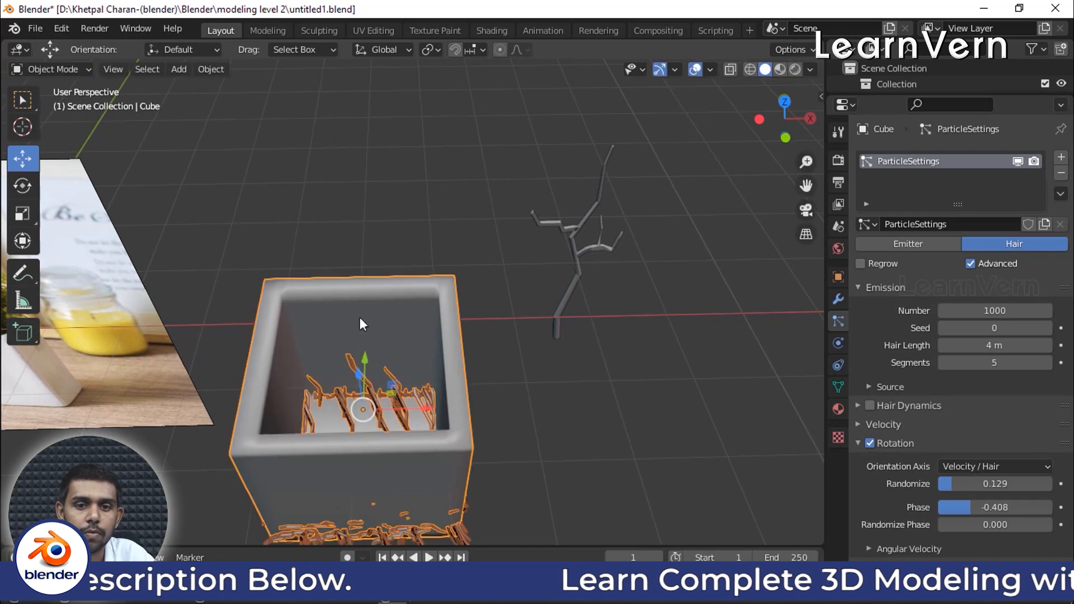
{"action": "left_click", "coordinate": [571, 237]}
{"action": "key", "text": "g"}
{"action": "key", "text": "y"}
{"action": "right_click", "coordinate": [527, 216]}
- Examine the branch's placement inside the pot from several angles and distances
{"action": "middle_click_drag", "start_coordinate": [404, 348], "coordinate": [395, 217]}
{"action": "scroll", "coordinate": [390, 339], "scroll_direction": "up", "scroll_amount": 3}
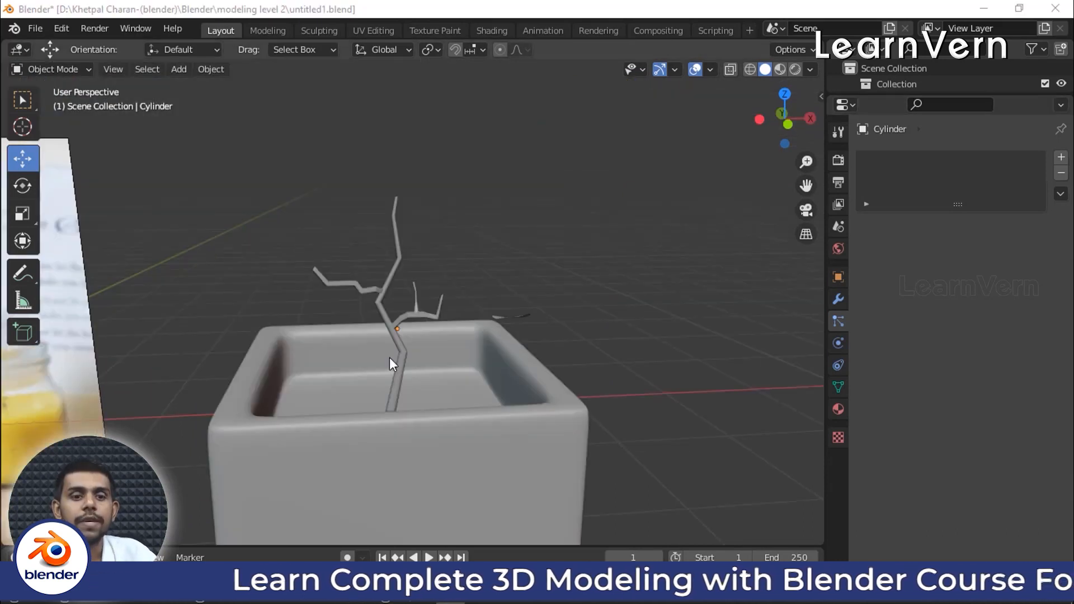
{"action": "scroll", "coordinate": [390, 358], "scroll_direction": "down", "scroll_amount": 3}
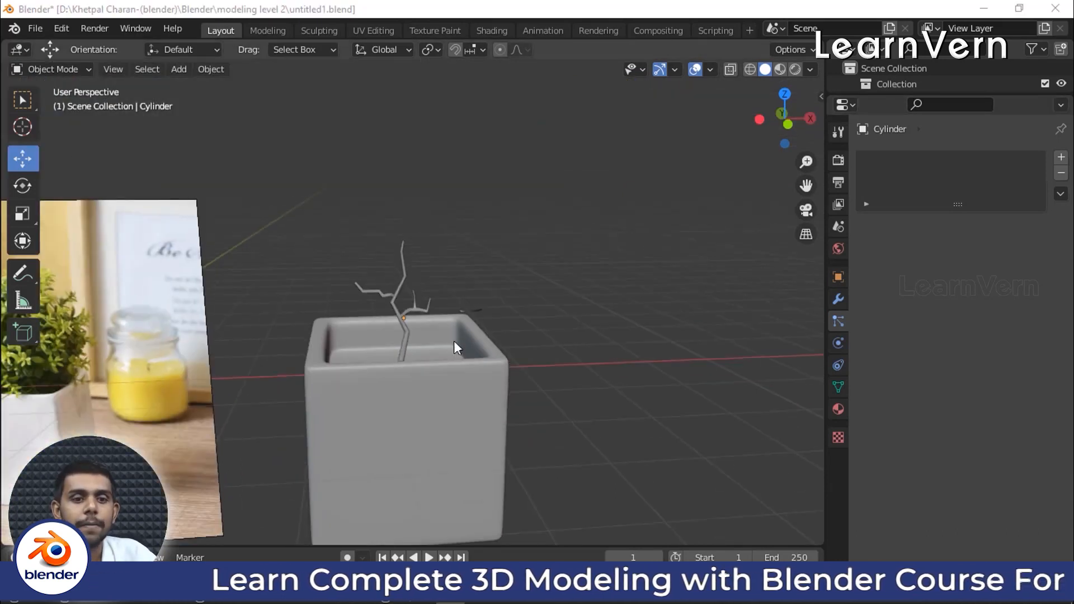
{"action": "scroll", "coordinate": [454, 342], "scroll_direction": "up", "scroll_amount": 6}
{"action": "middle_click_drag", "start_coordinate": [380, 346], "coordinate": [351, 356]}
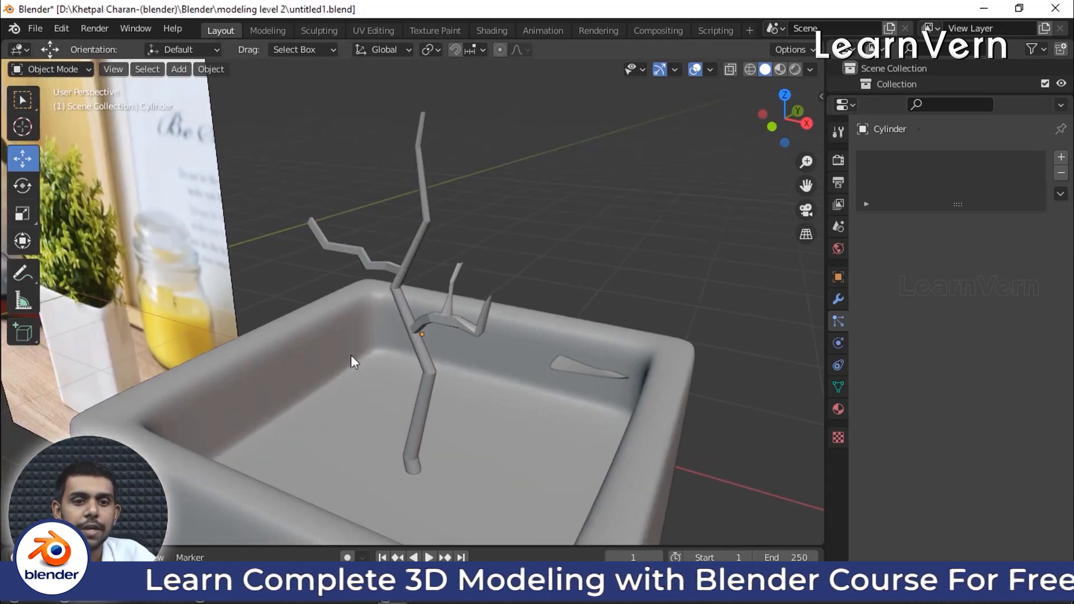
{"action": "left_click", "coordinate": [421, 321]}
{"action": "middle_click_drag", "start_coordinate": [407, 317], "coordinate": [375, 318]}
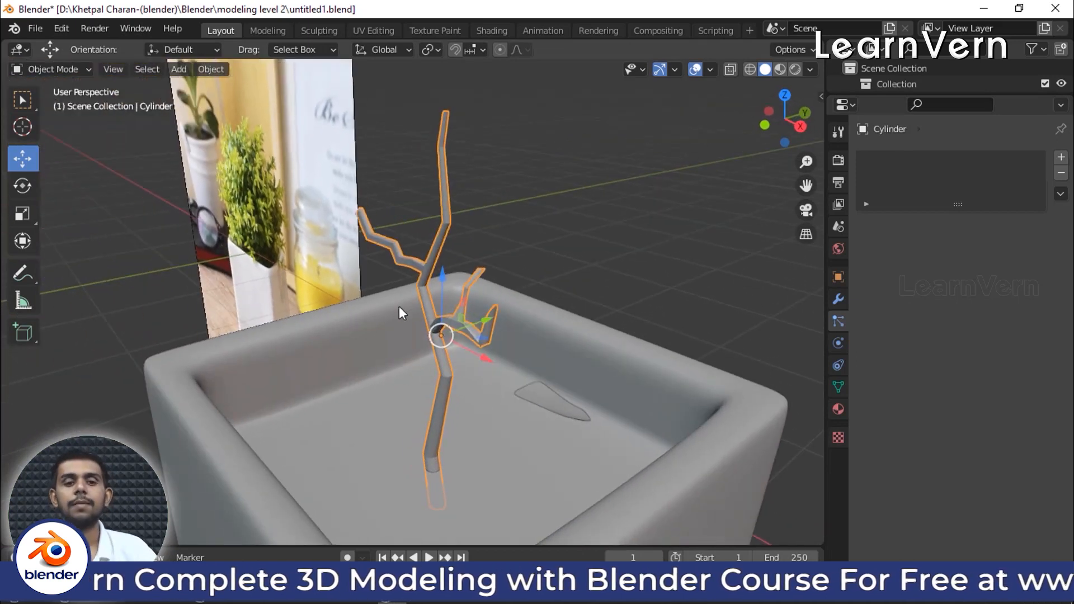
{"action": "scroll", "coordinate": [399, 308], "scroll_direction": "up", "scroll_amount": 3}
{"action": "scroll", "coordinate": [438, 318], "scroll_direction": "down", "scroll_amount": 4}
- Select the leaf plane near the pot's rim and inspect it up close together with the branch
{"action": "left_click", "coordinate": [523, 373]}
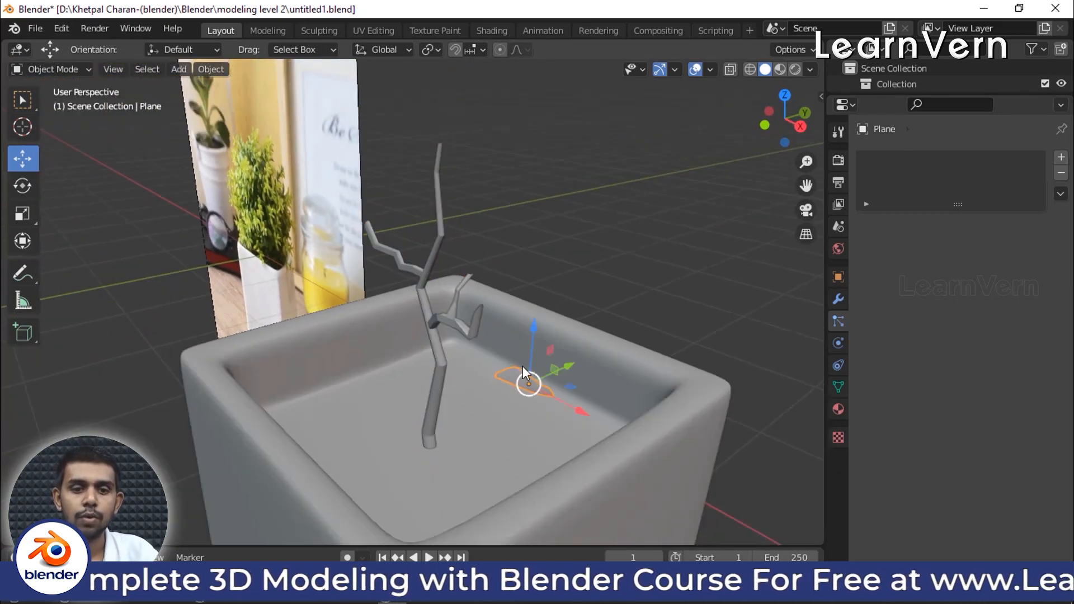
{"action": "middle_click_drag", "start_coordinate": [523, 368], "coordinate": [498, 438]}
{"action": "scroll", "coordinate": [528, 435], "scroll_direction": "up", "scroll_amount": 8}
{"action": "middle_click_drag", "start_coordinate": [517, 247], "coordinate": [640, 88]}
{"action": "scroll", "coordinate": [641, 89], "scroll_direction": "down", "scroll_amount": 1}
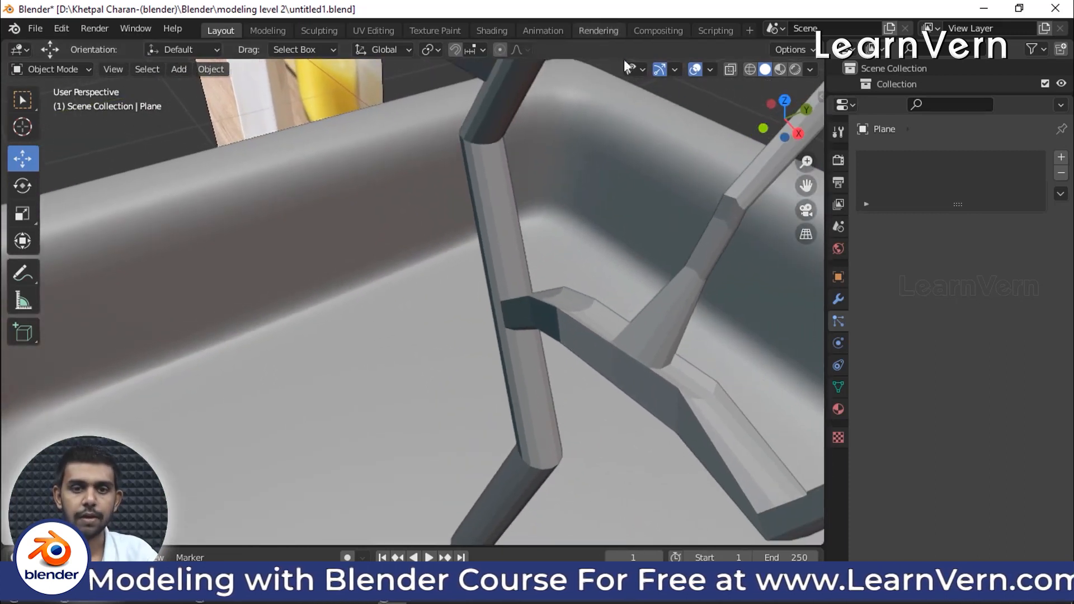
{"action": "scroll", "coordinate": [563, 236], "scroll_direction": "down", "scroll_amount": 6}
{"action": "middle_click_drag", "start_coordinate": [514, 347], "coordinate": [406, 78], "text": "shift"}
{"action": "middle_click_drag", "start_coordinate": [496, 221], "coordinate": [599, 163]}
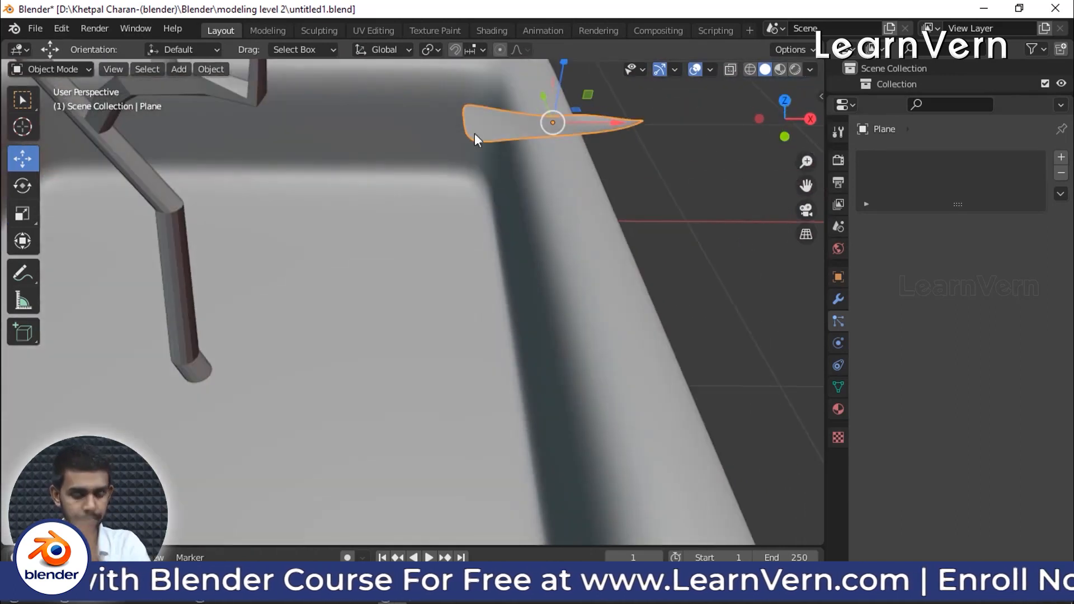
{"action": "scroll", "coordinate": [446, 118], "scroll_direction": "down", "scroll_amount": 2}
{"action": "middle_click_drag", "start_coordinate": [456, 178], "coordinate": [526, 322], "text": "shift"}
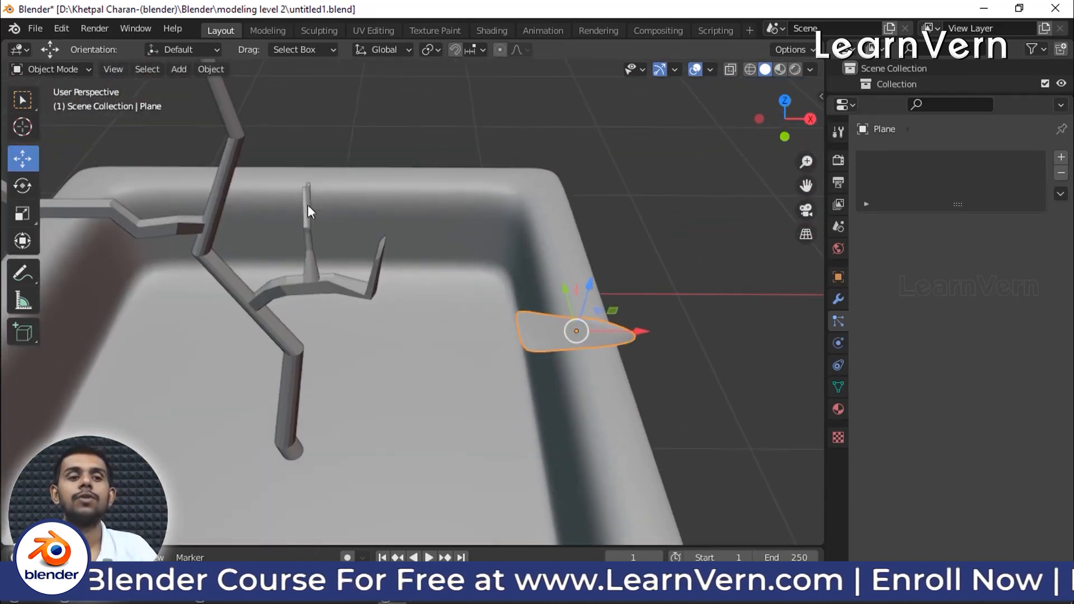
- Add a particle system to the branch and play the animation briefly to preview the emission
{"action": "left_click", "coordinate": [214, 200]}
{"action": "left_click", "coordinate": [1061, 157]}
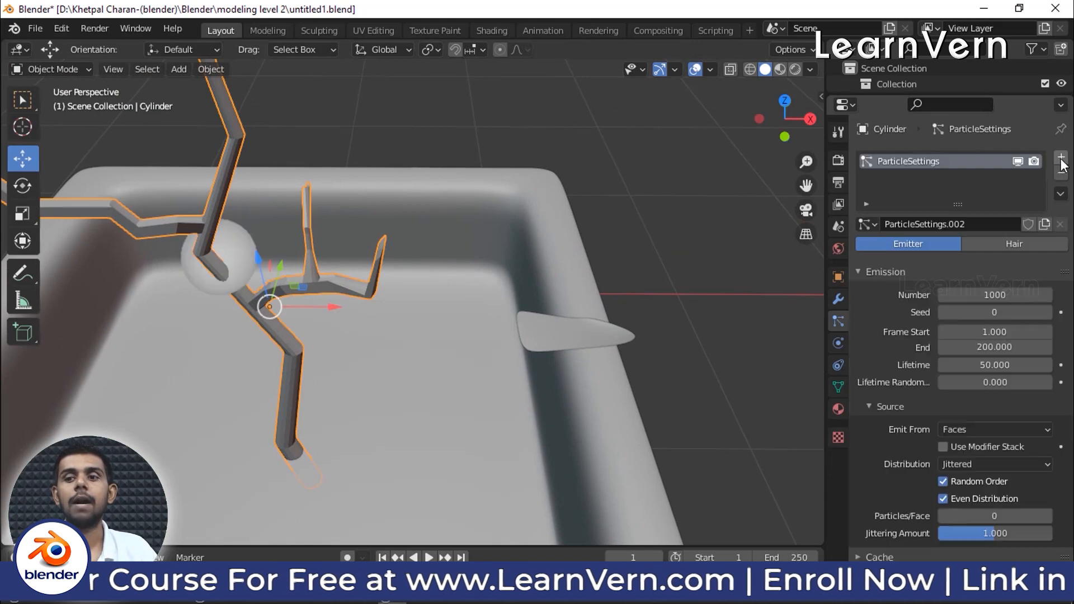
{"action": "middle_click_drag", "start_coordinate": [256, 189], "coordinate": [473, 297]}
{"action": "key", "text": "space"}
{"action": "scroll", "coordinate": [454, 210], "scroll_direction": "down", "scroll_amount": 5}
{"action": "key", "text": "space"}
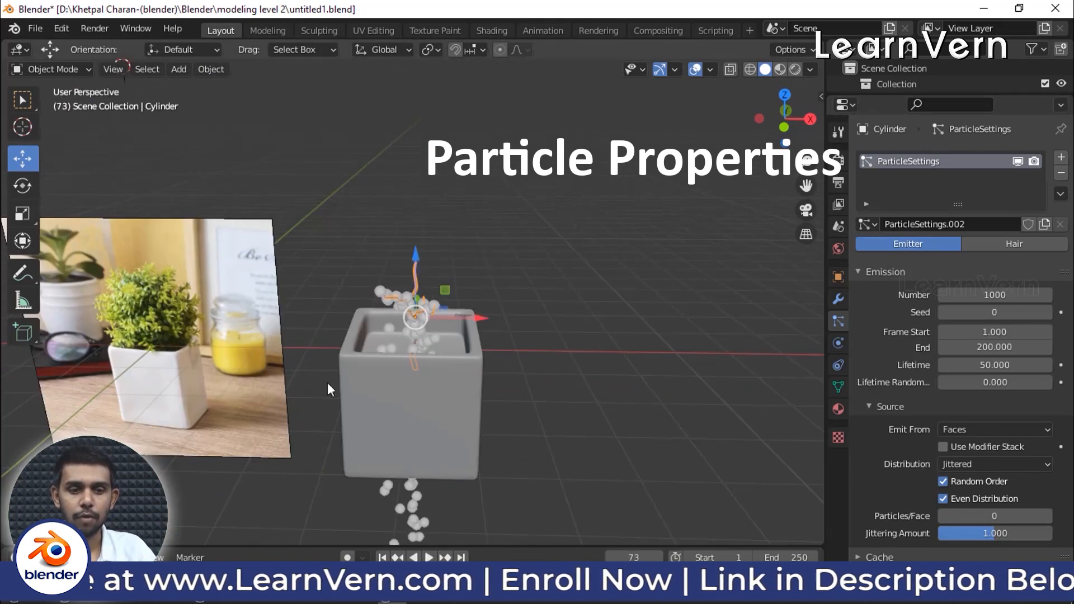
- Change the branch's particle system to Hair and set its emission number to 717
{"action": "left_click", "coordinate": [1016, 248]}
{"action": "scroll", "coordinate": [355, 215], "scroll_direction": "down", "scroll_amount": 3}
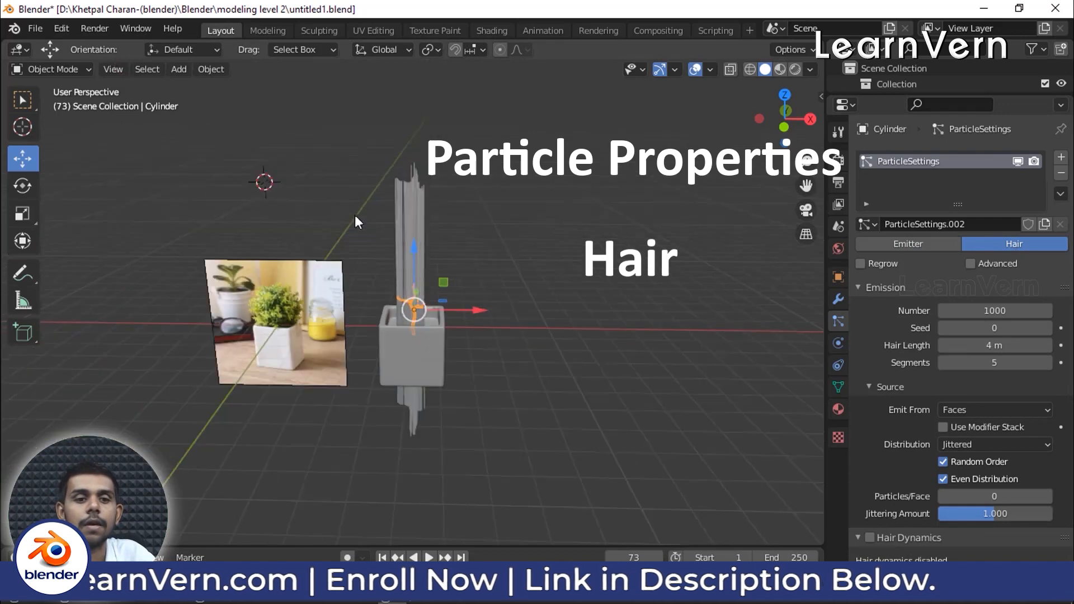
{"action": "scroll", "coordinate": [461, 304], "scroll_direction": "up", "scroll_amount": 8}
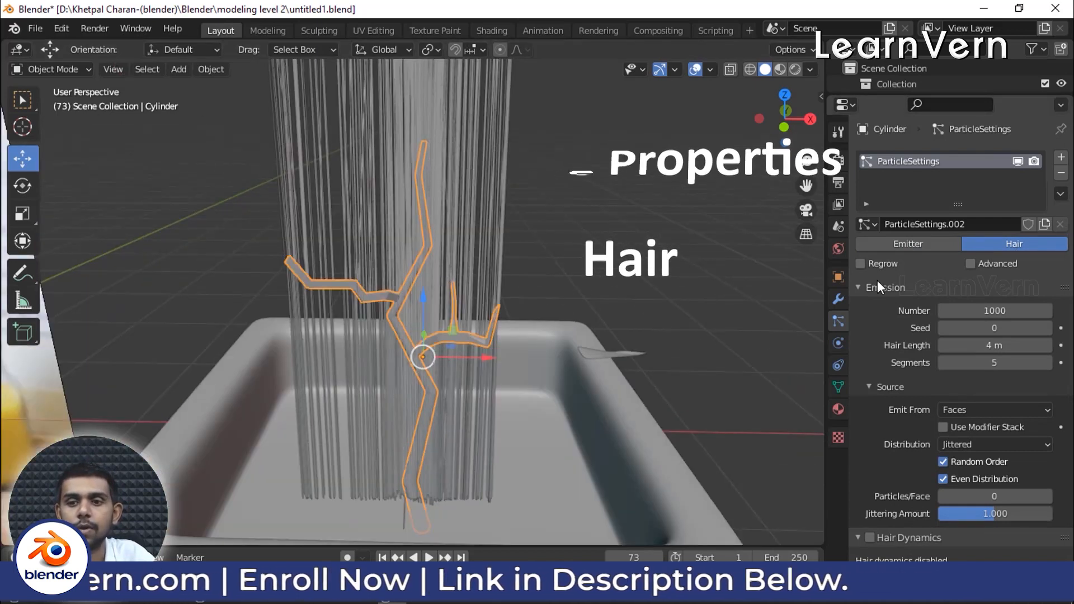
{"action": "left_click_drag", "start_coordinate": [1015, 309], "coordinate": [856, 309]}
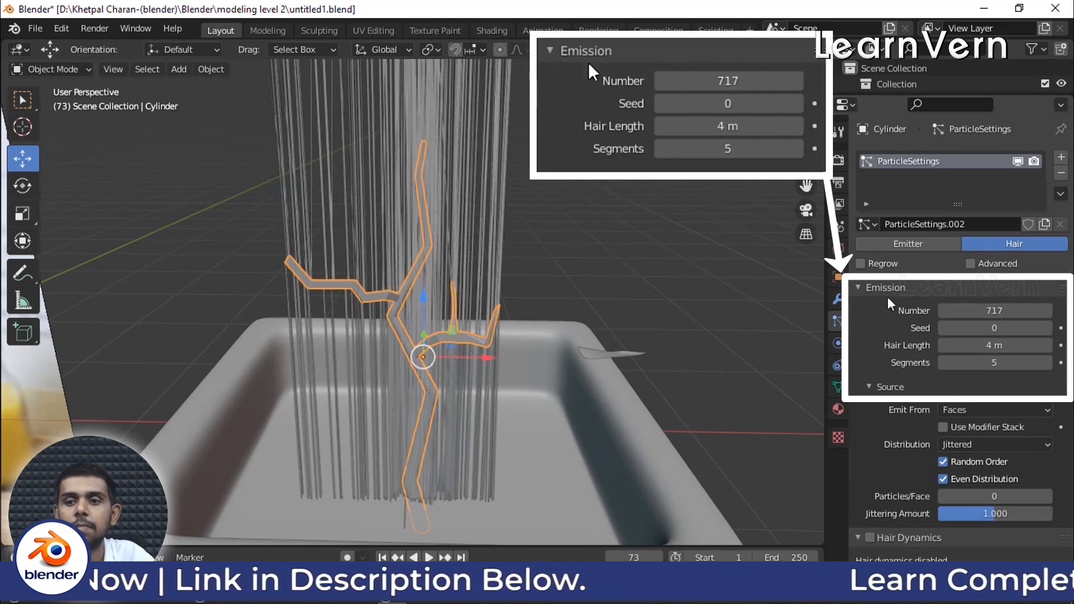
- Set the branch's hair particles to render as Object
{"action": "scroll", "coordinate": [884, 358], "scroll_direction": "down", "scroll_amount": 10}
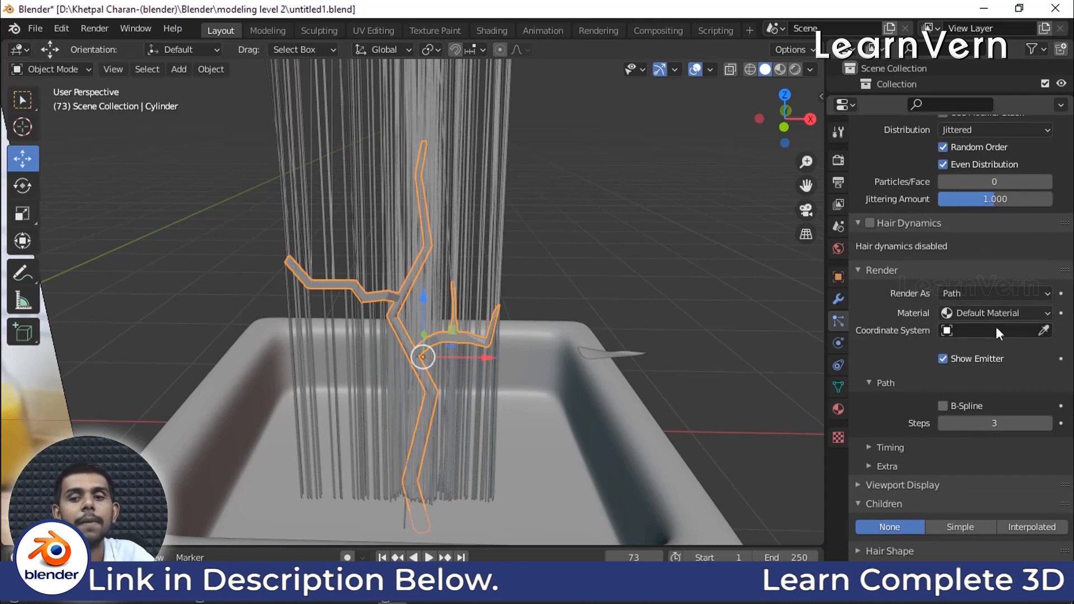
{"action": "left_click", "coordinate": [979, 293]}
{"action": "left_click", "coordinate": [968, 346]}
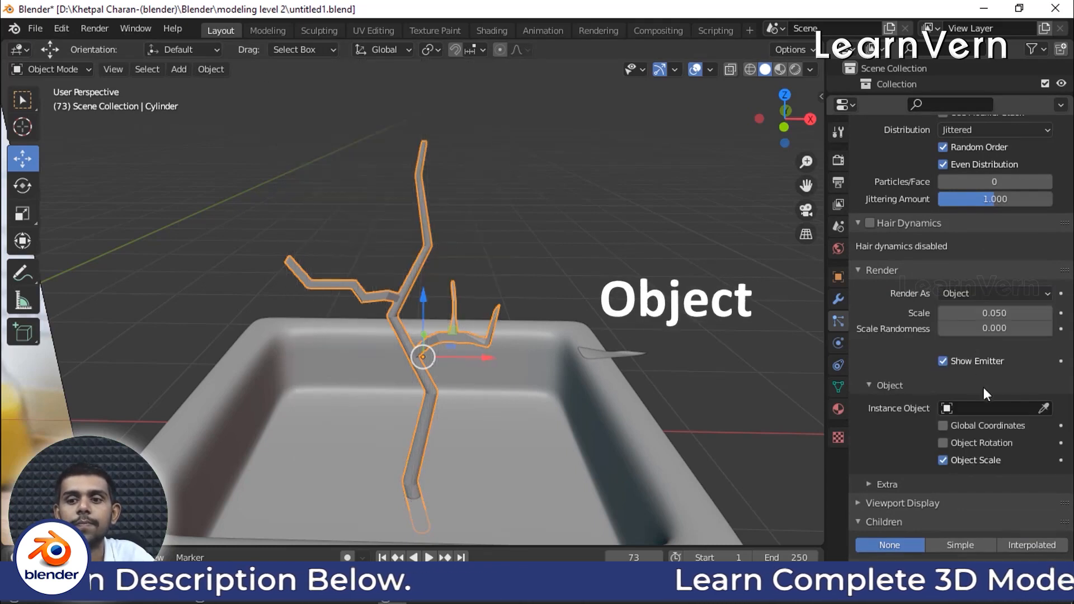